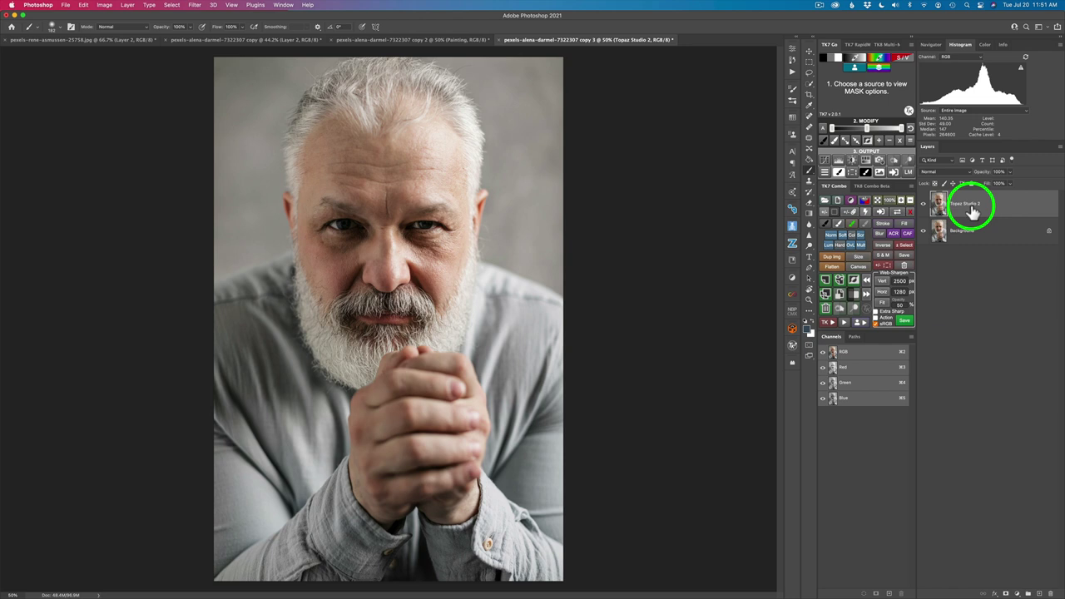
Send the current portrait layer to Topaz Studio 2 through the Filter > Topaz Studio menu
left_click(196, 8)
mouse_move(313, 256)
left_click(369, 253)
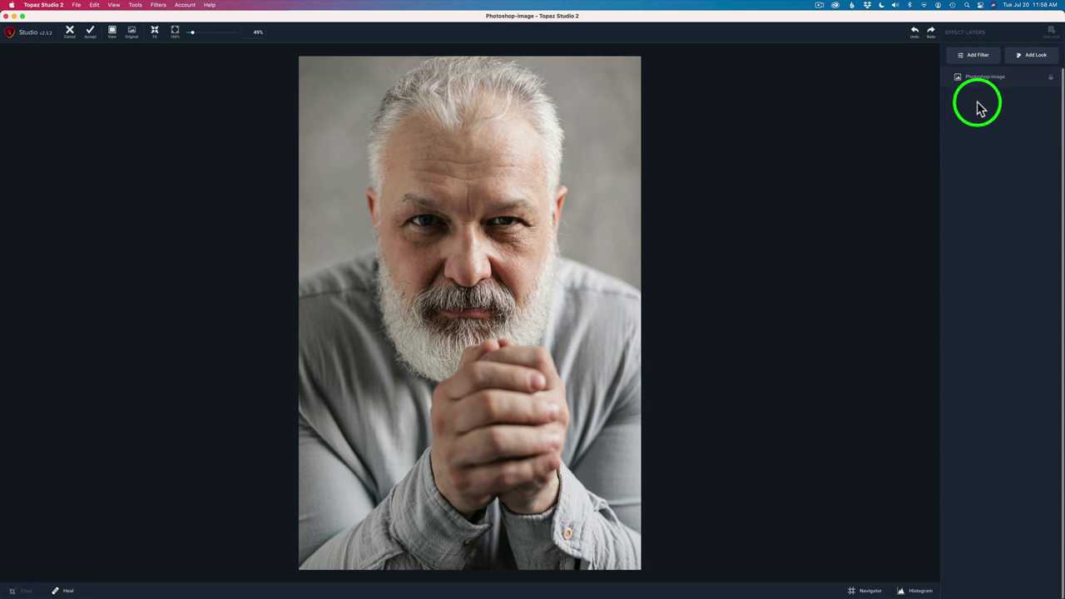
Add an AI ReMix filter using a teal painterly style
left_click(980, 58)
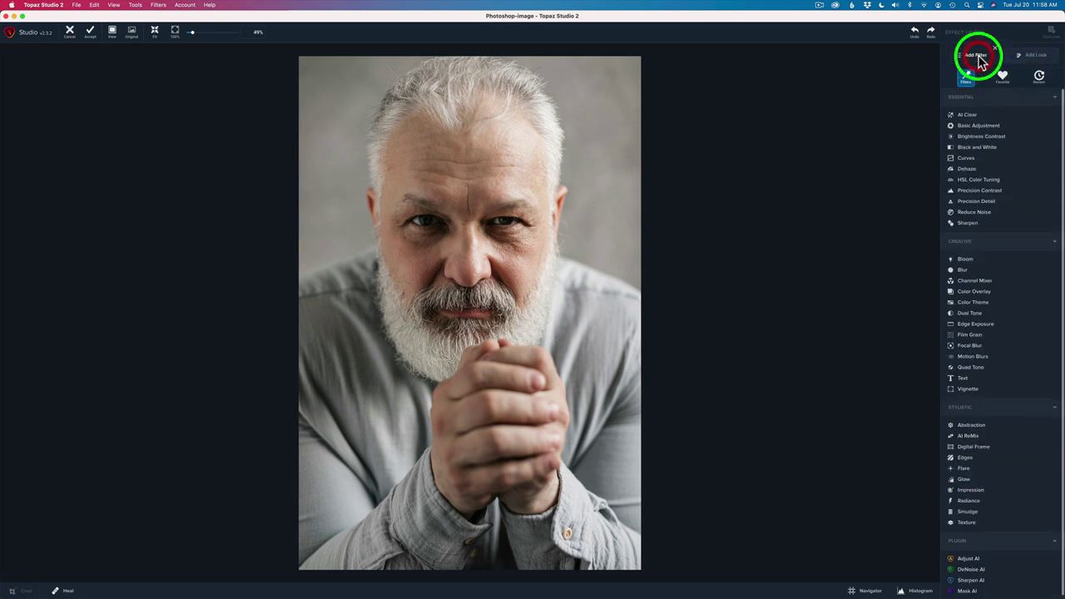
left_click(979, 439)
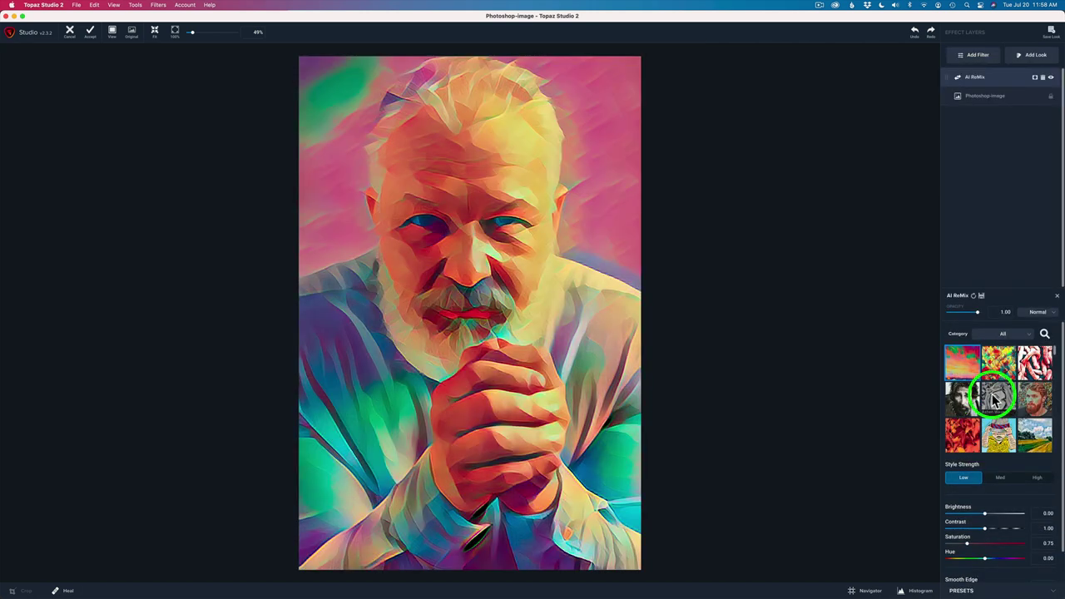
scroll(994, 390, "down", 5)
scroll(996, 394, "down", 10)
scroll(996, 395, "down", 10)
scroll(996, 394, "down", 10)
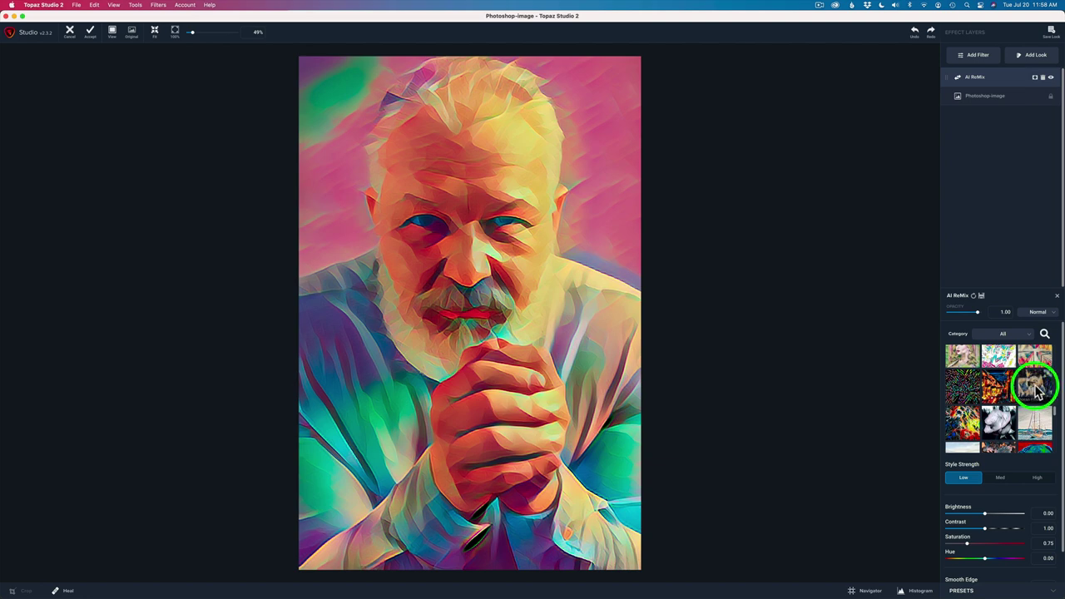
left_click(1036, 391)
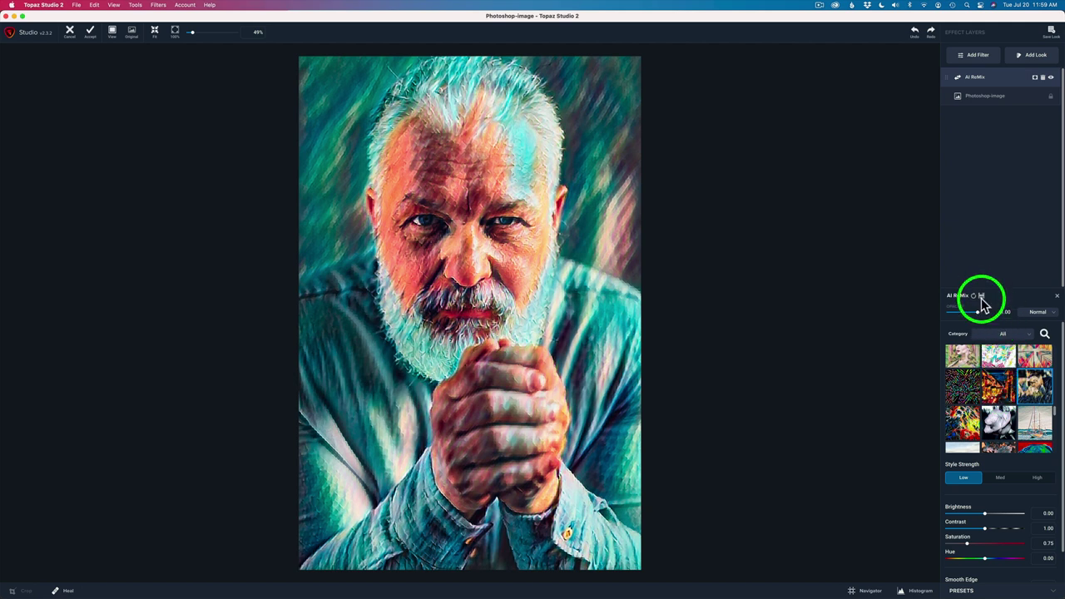
Lower the ReMix opacity to 0.37 and toggle the layer to compare
left_click_drag(979, 309, 962, 316)
left_click_drag(963, 316, 962, 315)
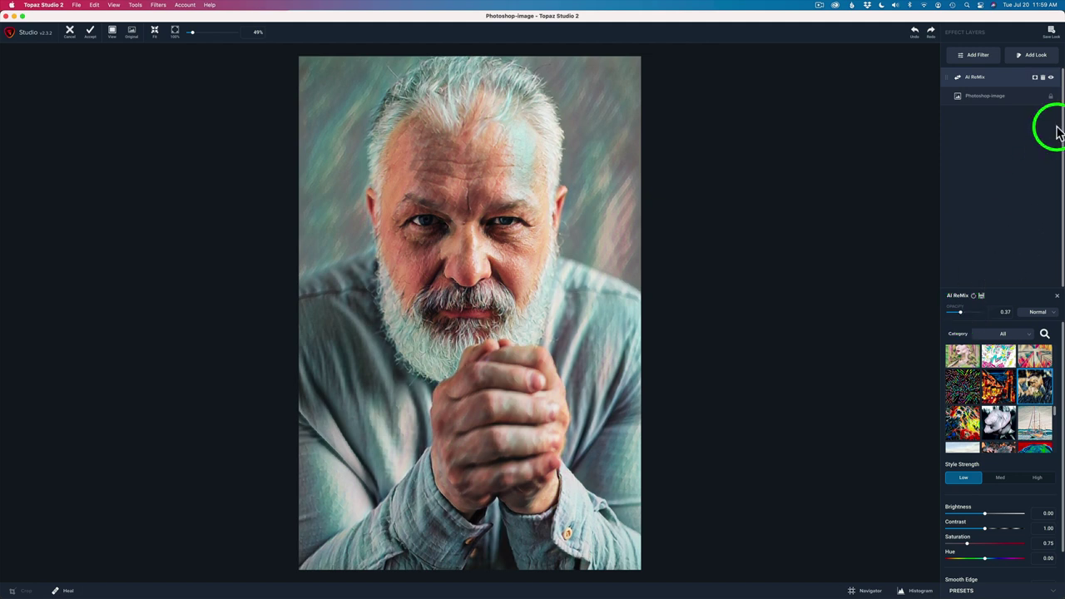
left_click(1050, 78)
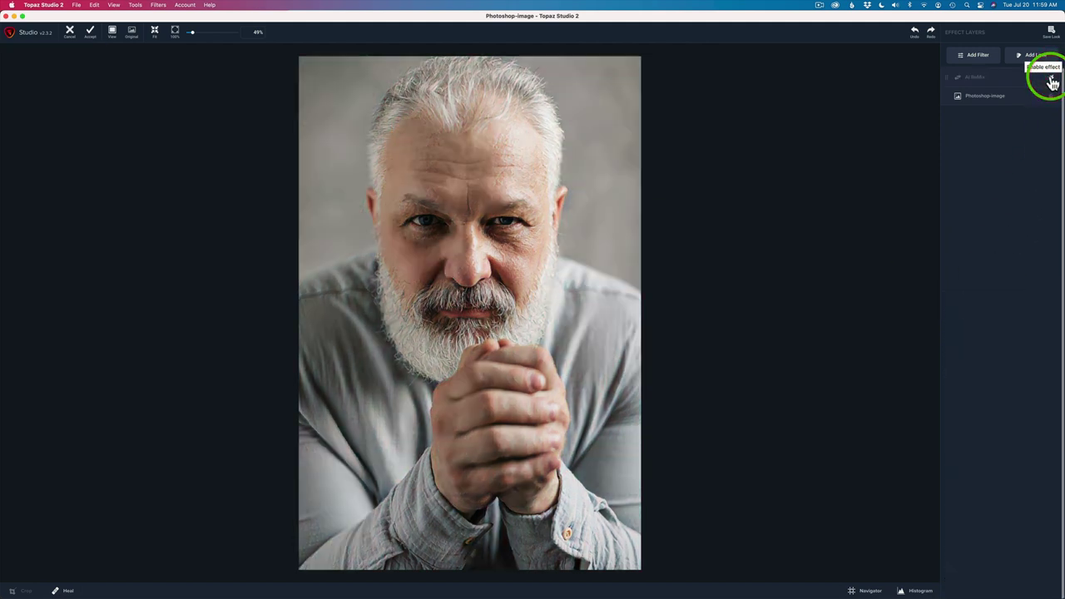
left_click(1050, 78)
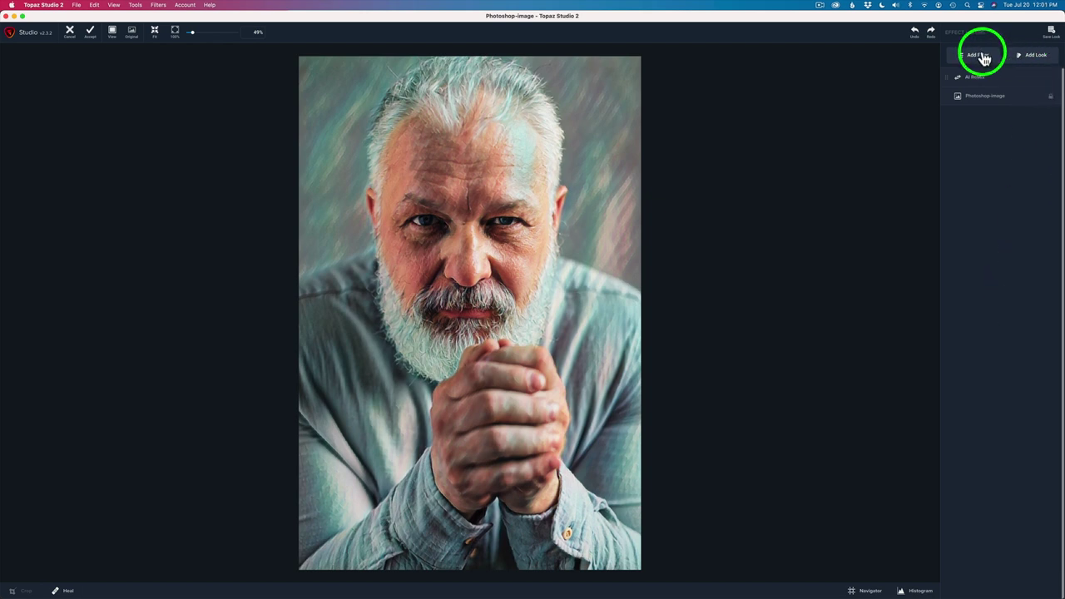
Add an Impression filter and settle on the smooth sweeping brush stroke after trying several
left_click(975, 53)
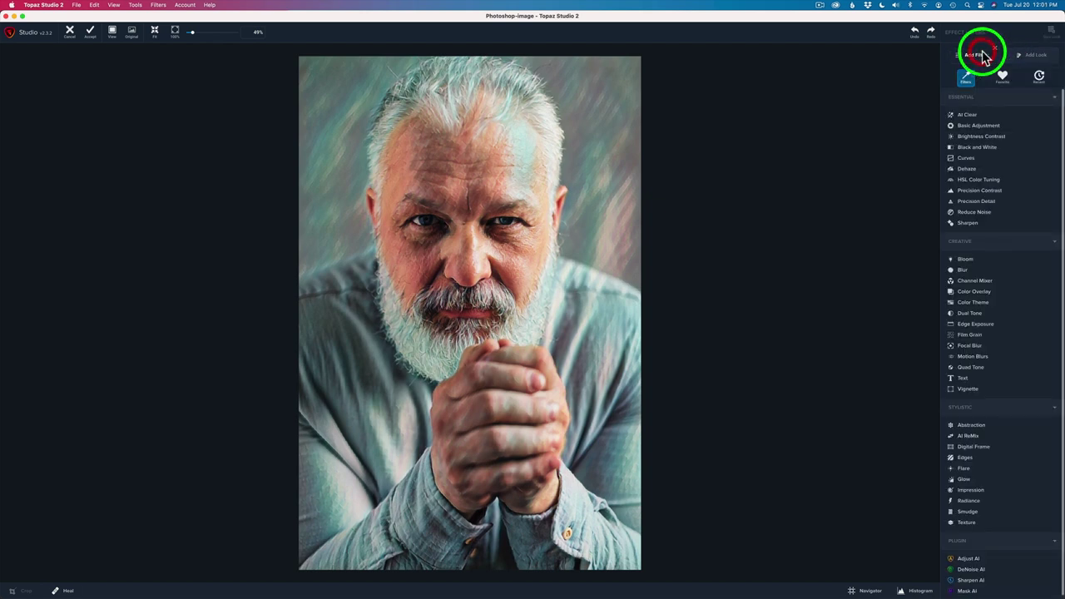
left_click(982, 494)
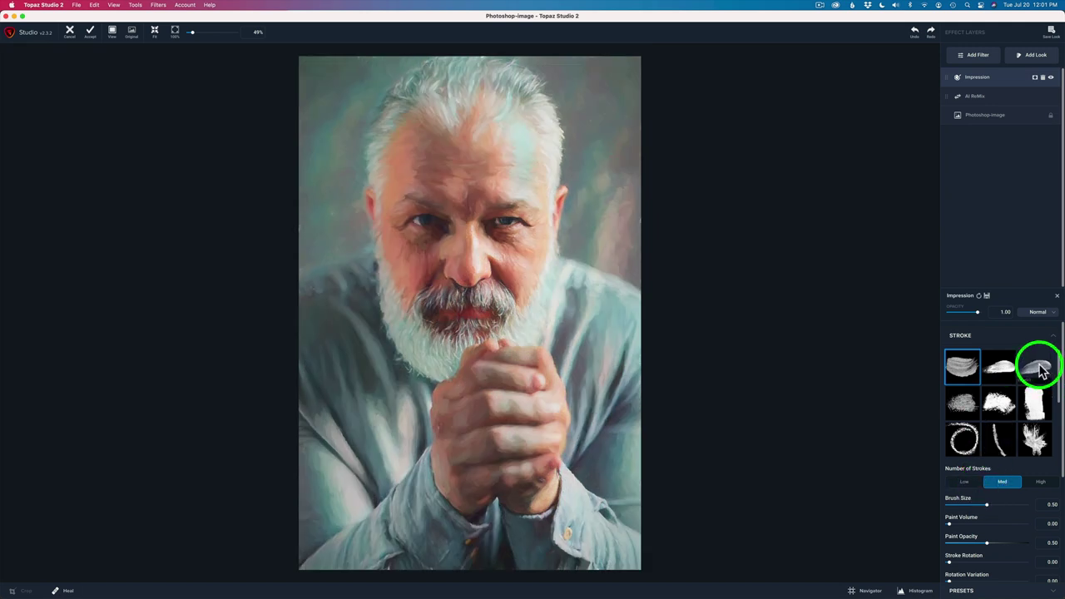
left_click(967, 407)
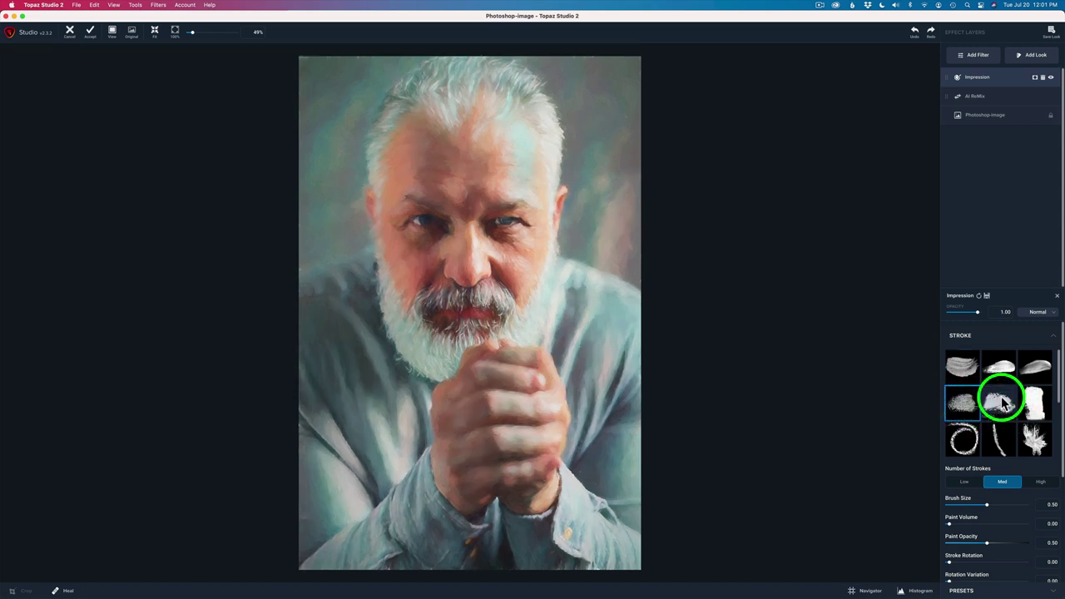
left_click(962, 437)
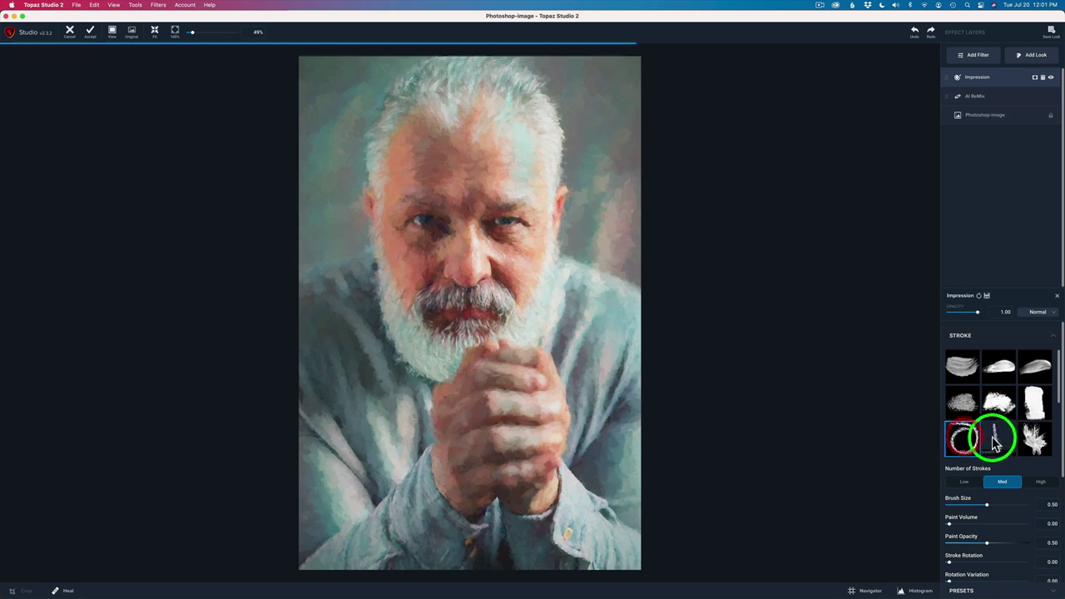
left_click(1035, 437)
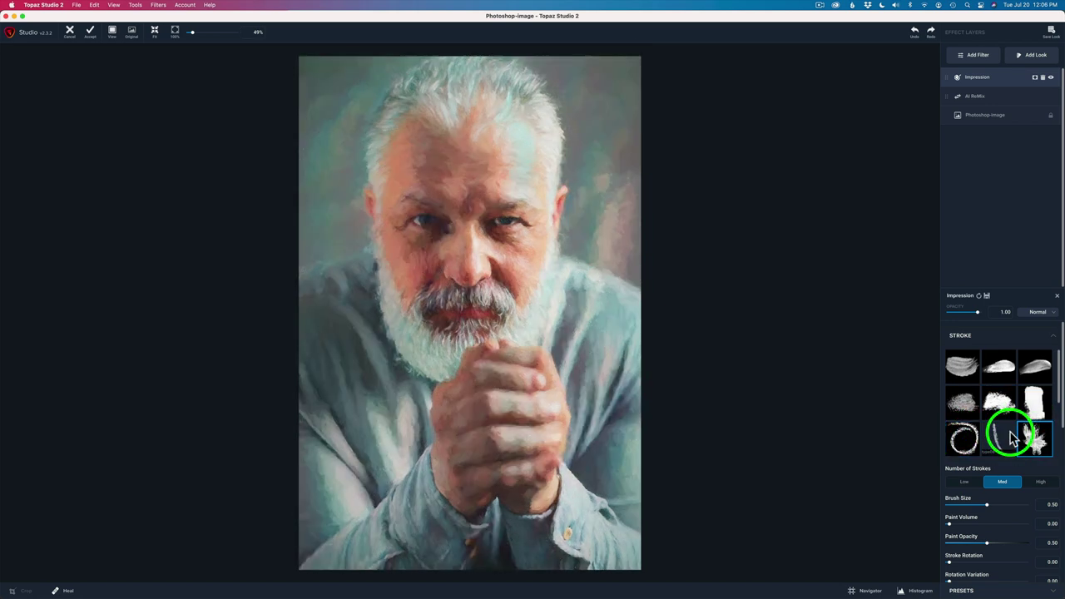
left_click(1040, 370)
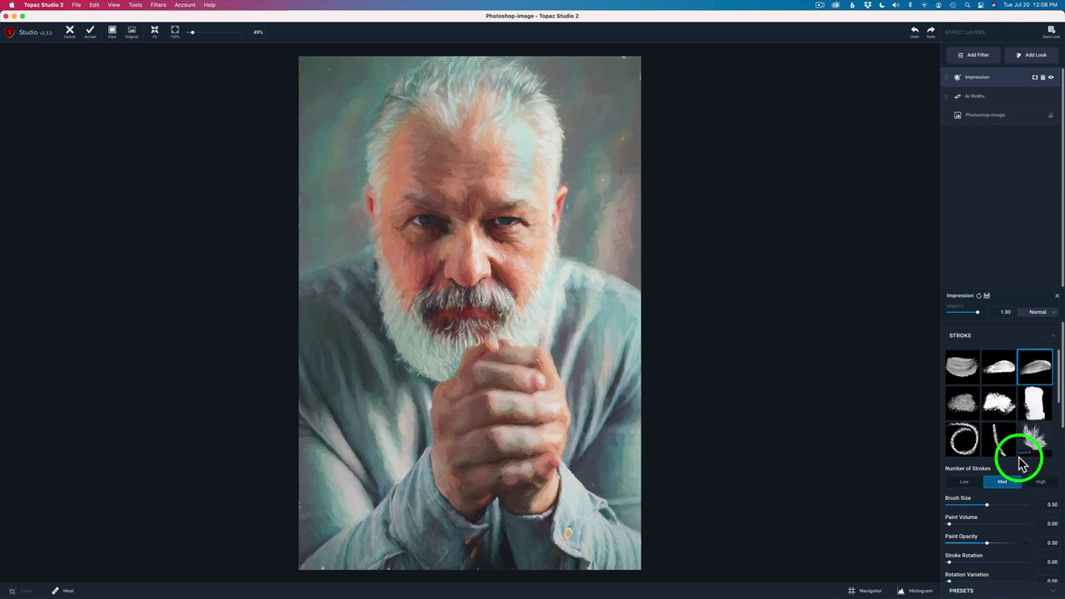
Set the Impression Number of Strokes to High
left_click(965, 483)
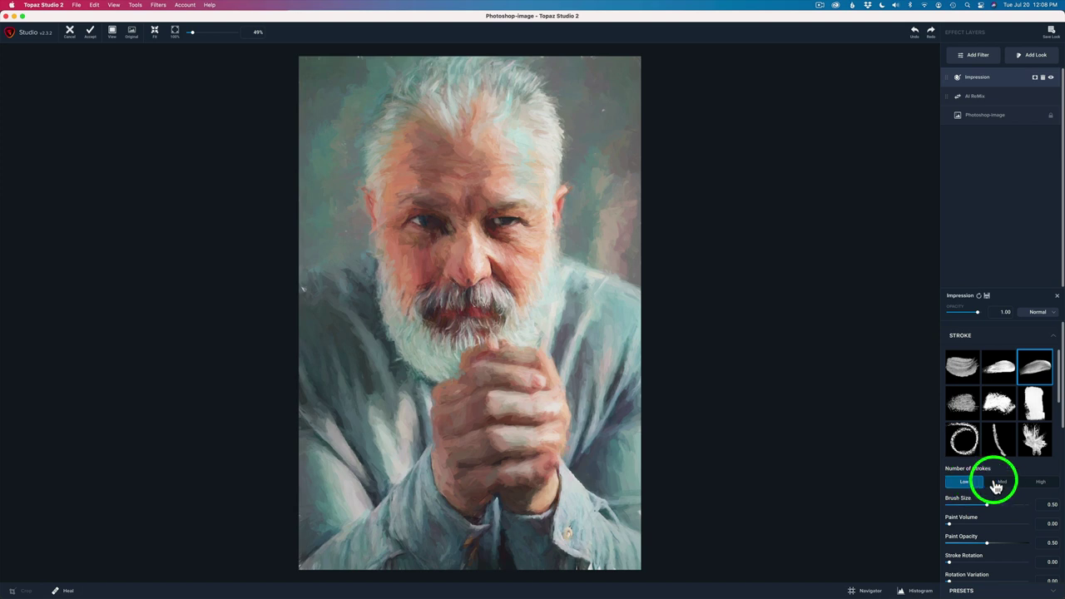
left_click(1002, 486)
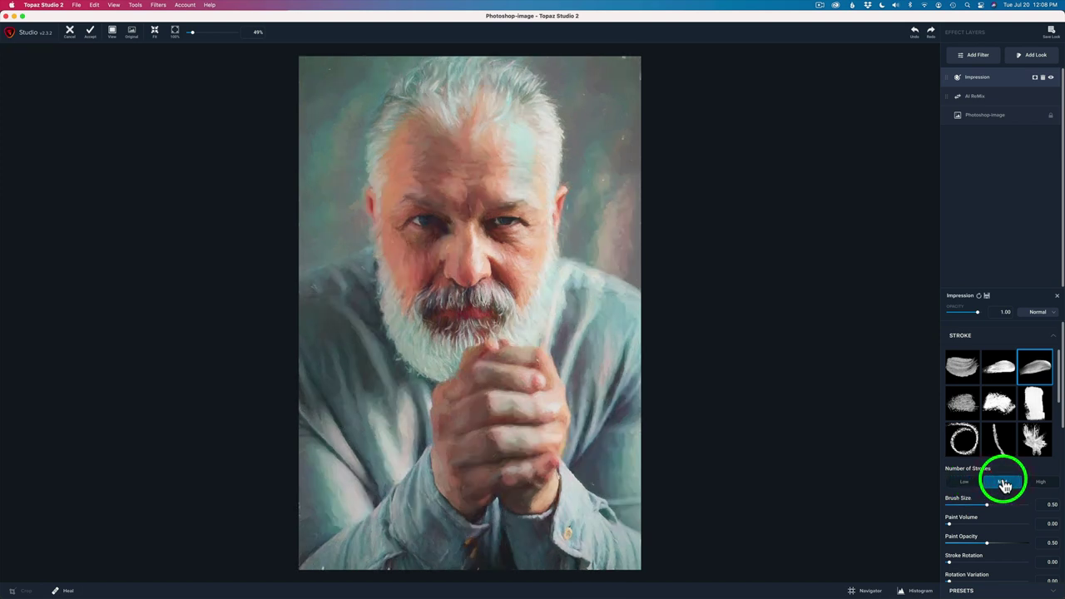
left_click(1041, 485)
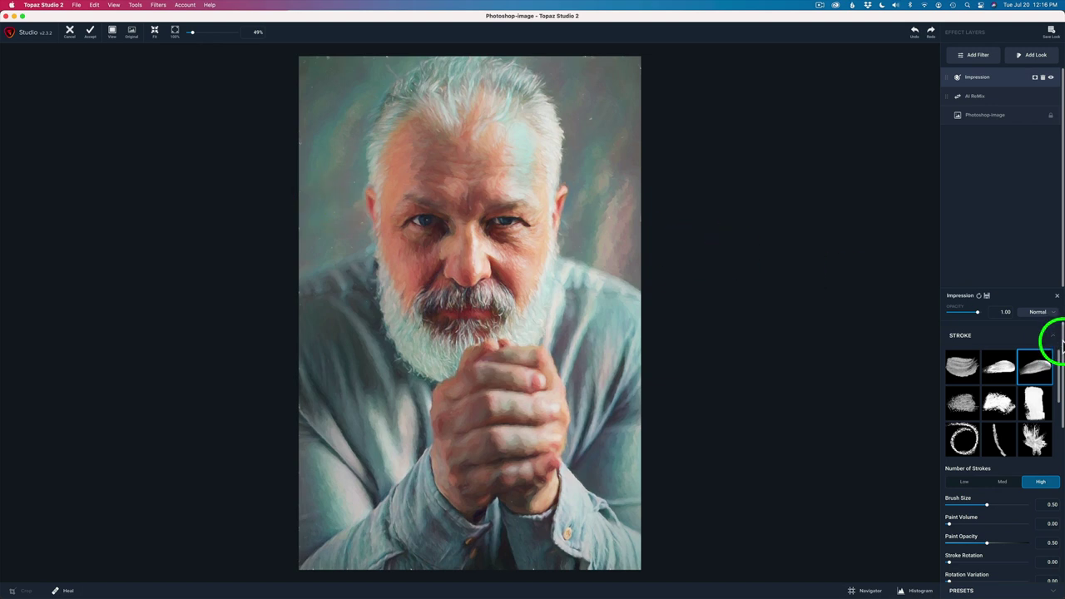
Keep the original photo as the Impression background
left_click_drag(1062, 341, 1061, 575)
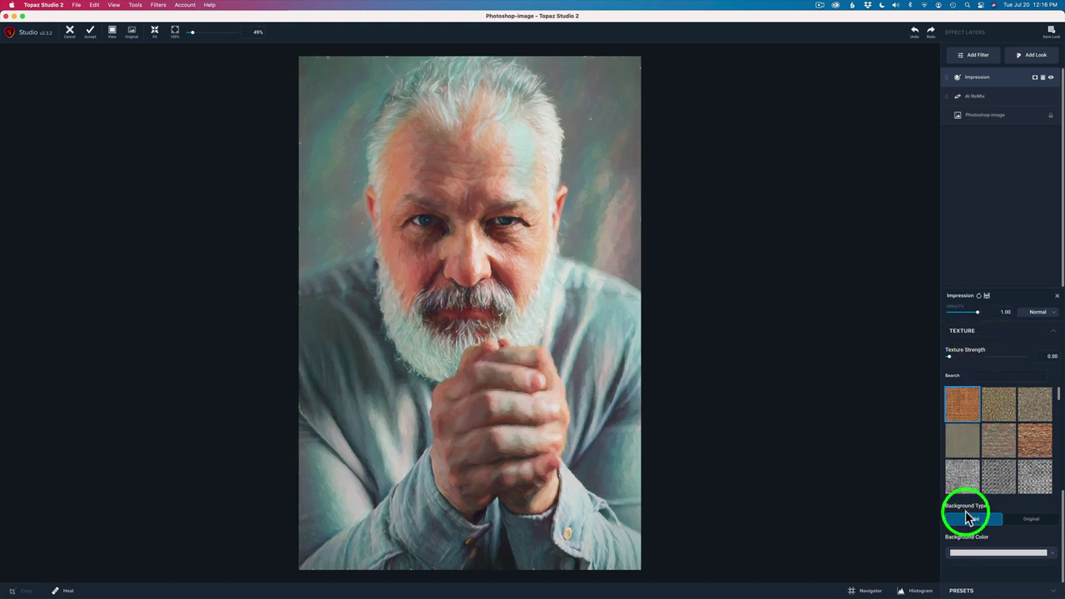
left_click(1035, 520)
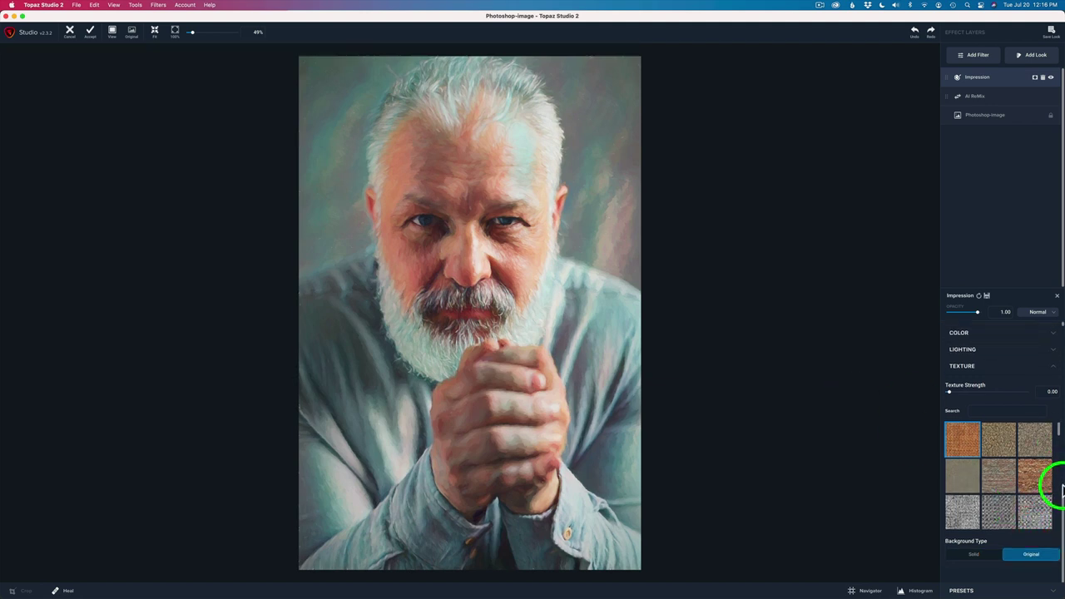
mouse_move(1062, 491)
left_mouse_down()
mouse_move(1062, 277)
mouse_move(1062, 391)
left_mouse_up()
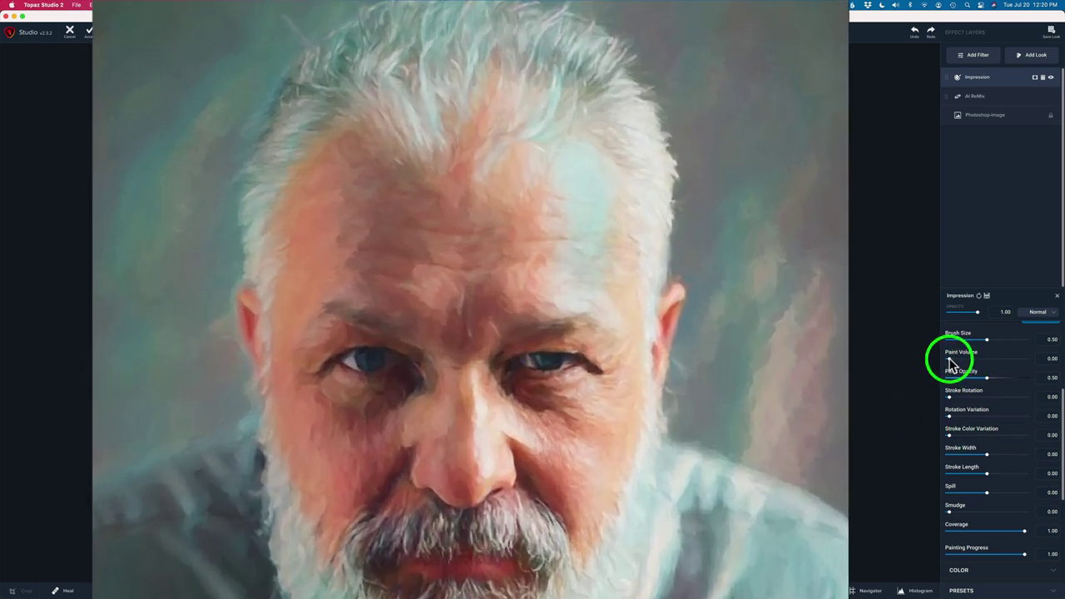
Set a moderate paint thickness and raise paint opacity to 0.81
left_click_drag(949, 358, 1027, 366)
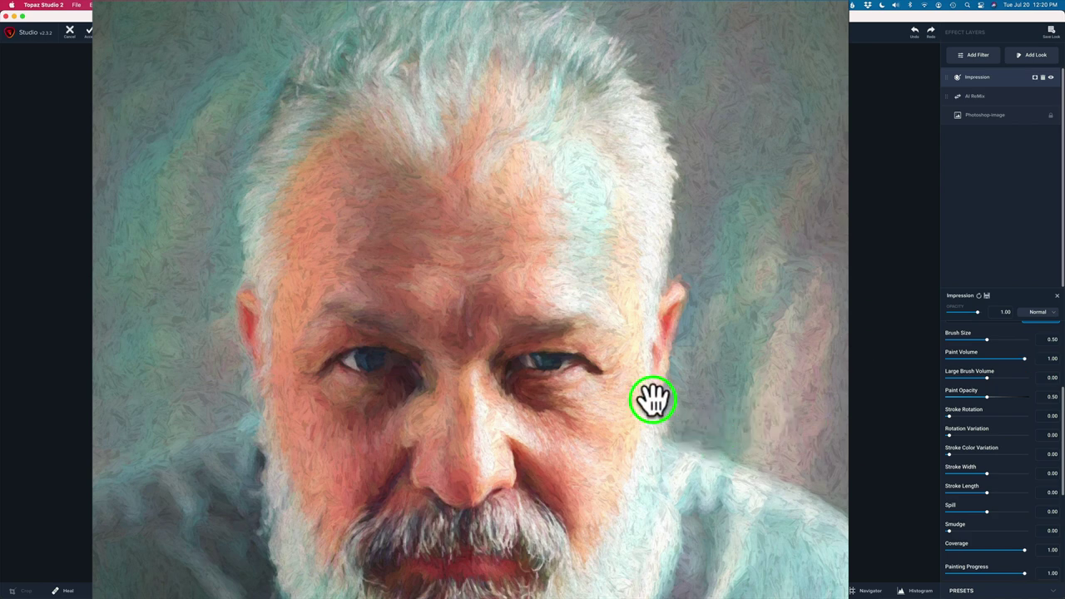
left_click_drag(1050, 358, 967, 359)
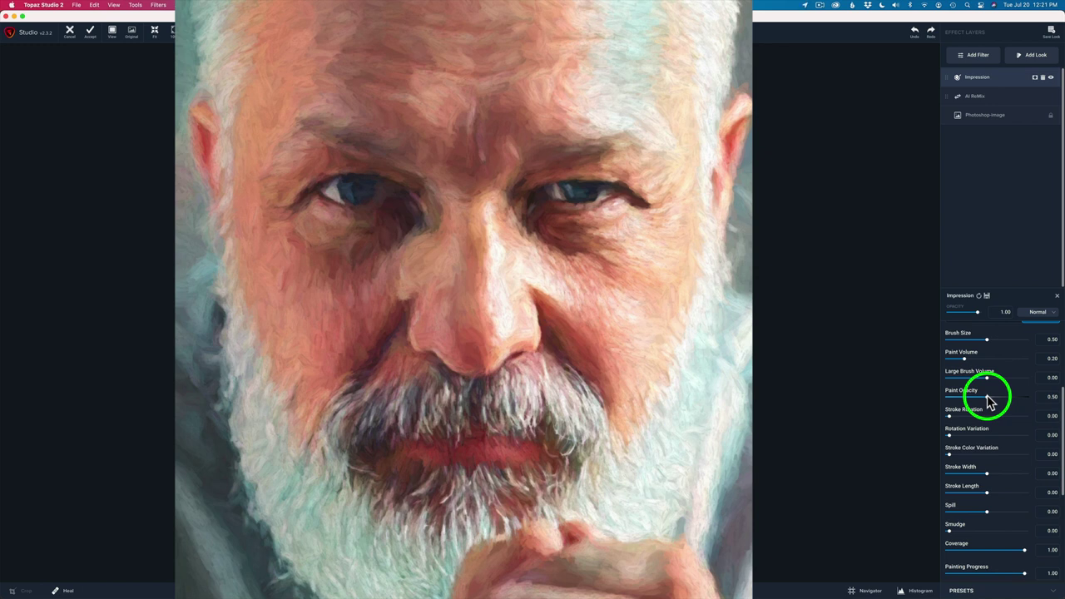
left_click_drag(990, 401, 1012, 404)
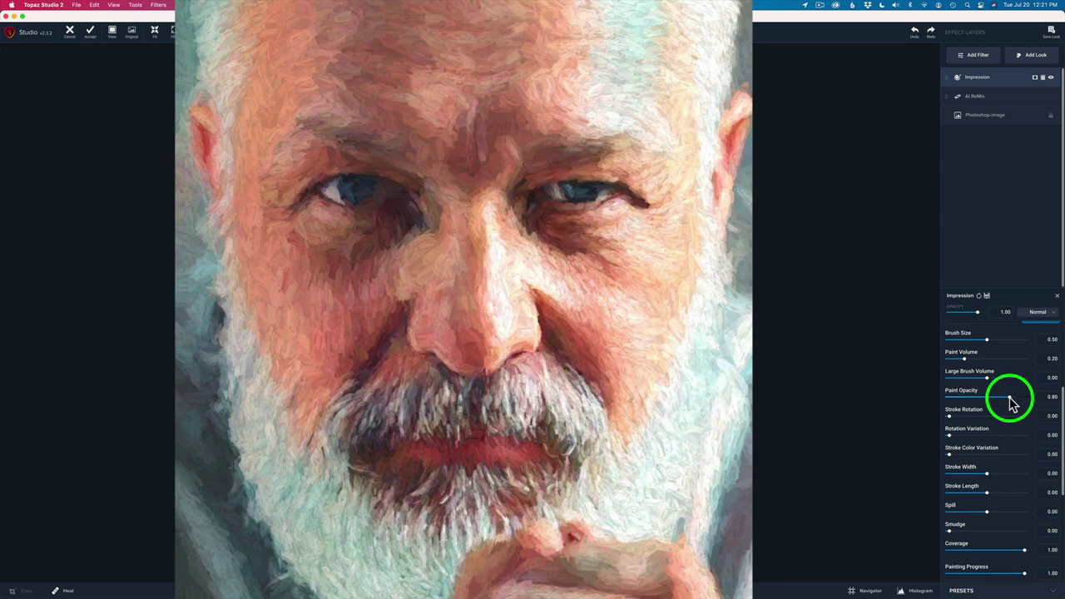
left_click(1012, 404)
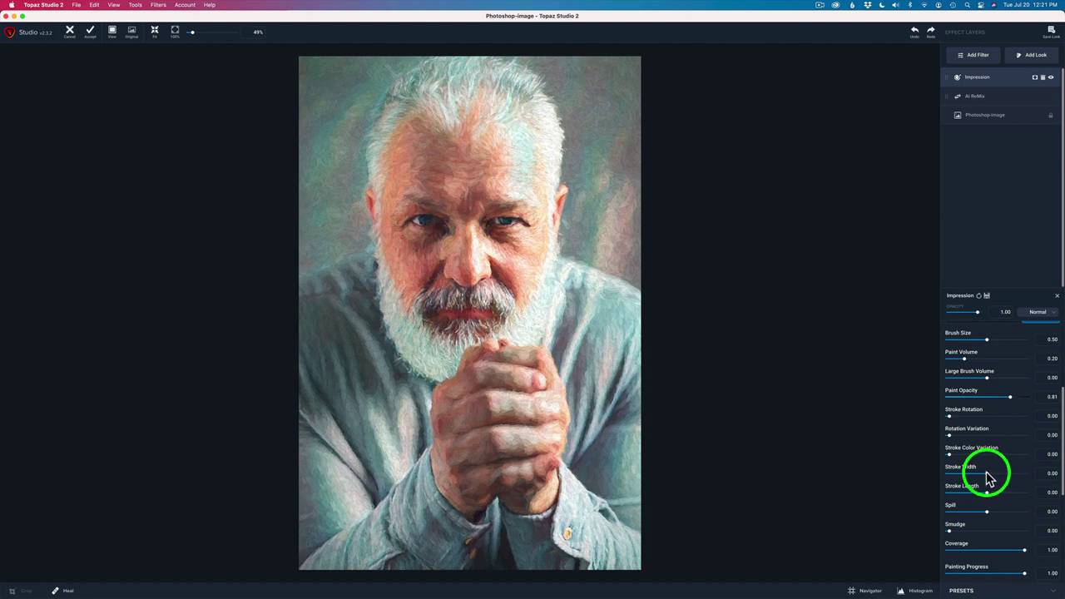
Narrow the brush strokes, shorten Stroke Length to -0.13, and toggle the layer to compare
left_click_drag(988, 478, 988, 478)
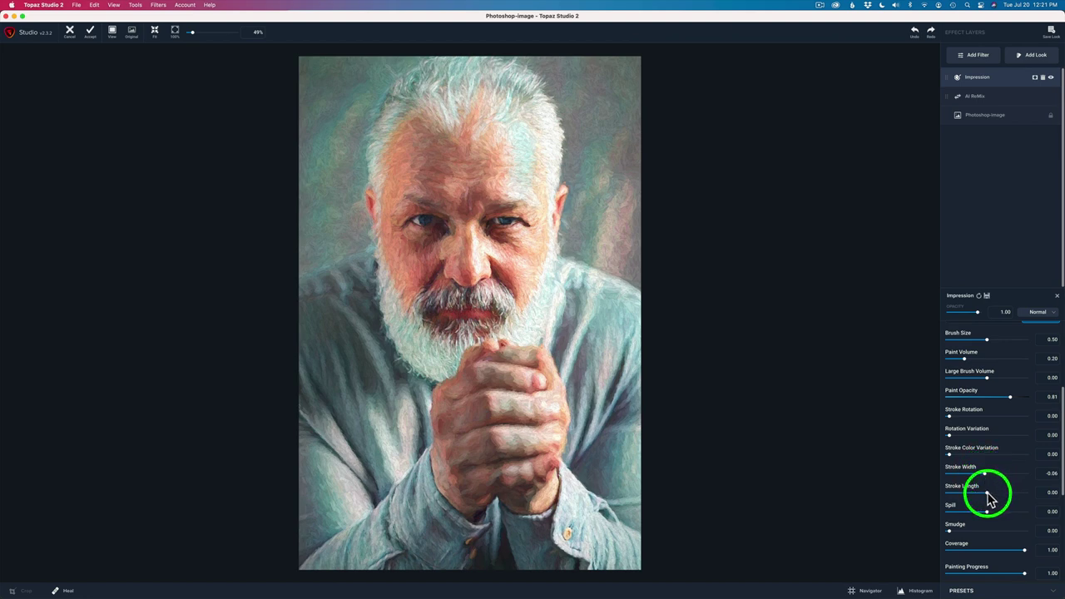
left_click_drag(989, 497, 984, 497)
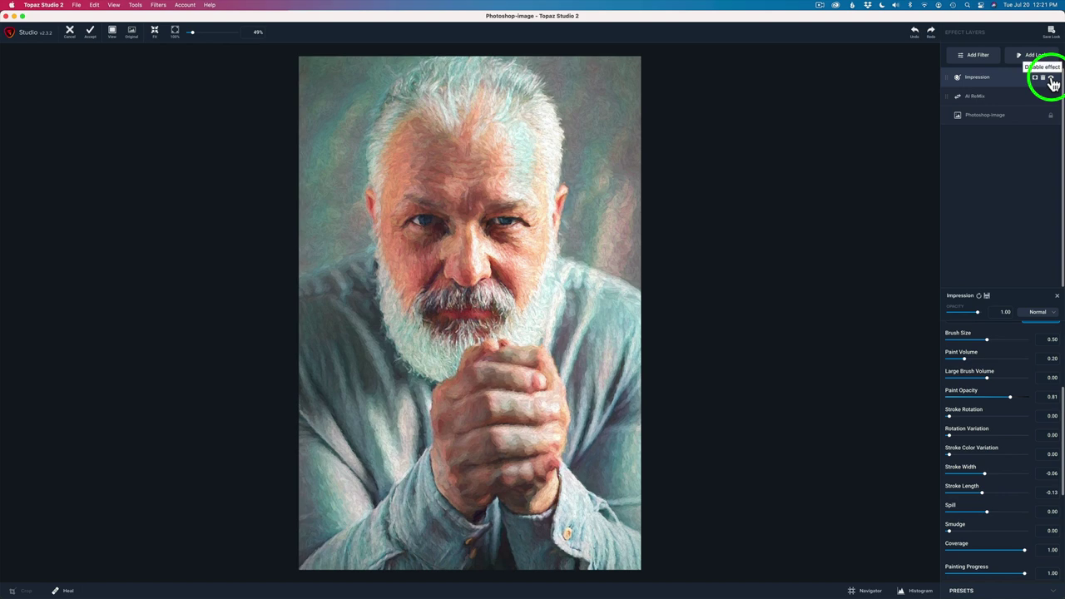
left_click(1051, 79)
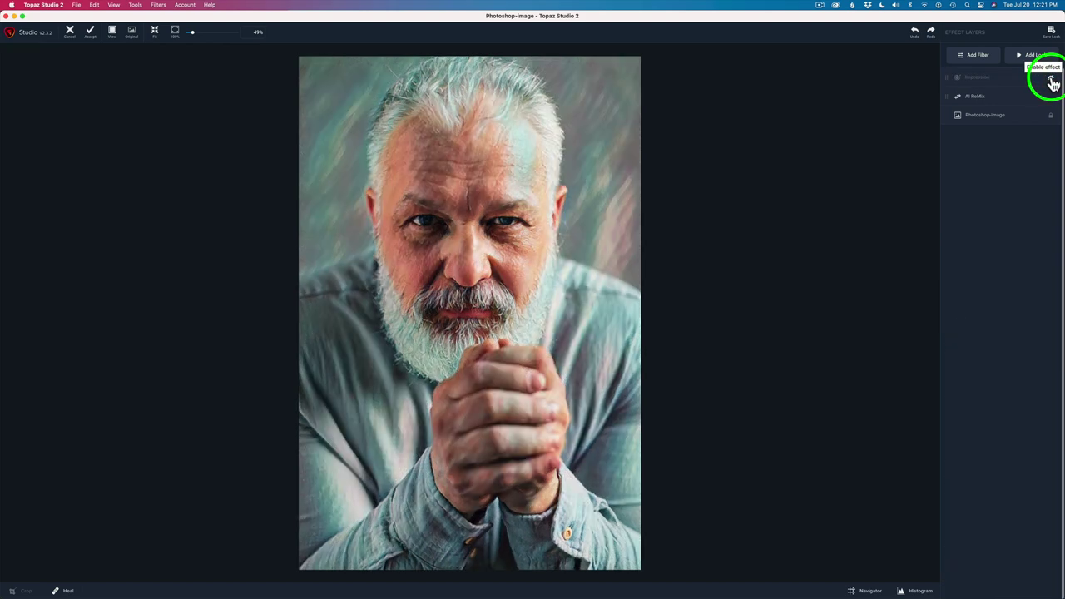
left_click(1052, 79)
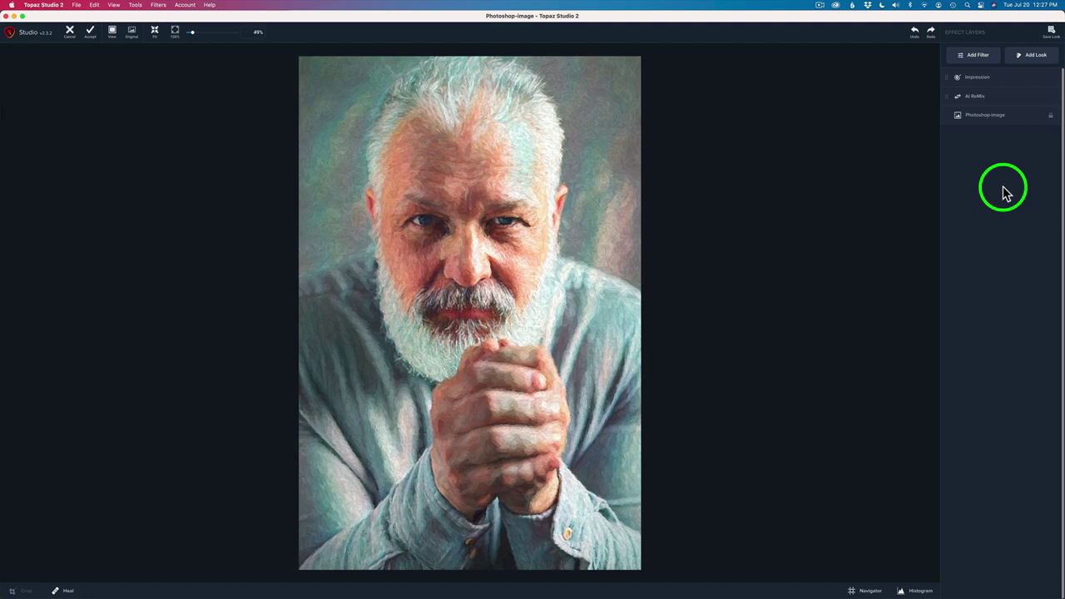
Add a Texture layer with the grey-green gritty texture in Overlay mode at 0.68 opacity
left_click(977, 55)
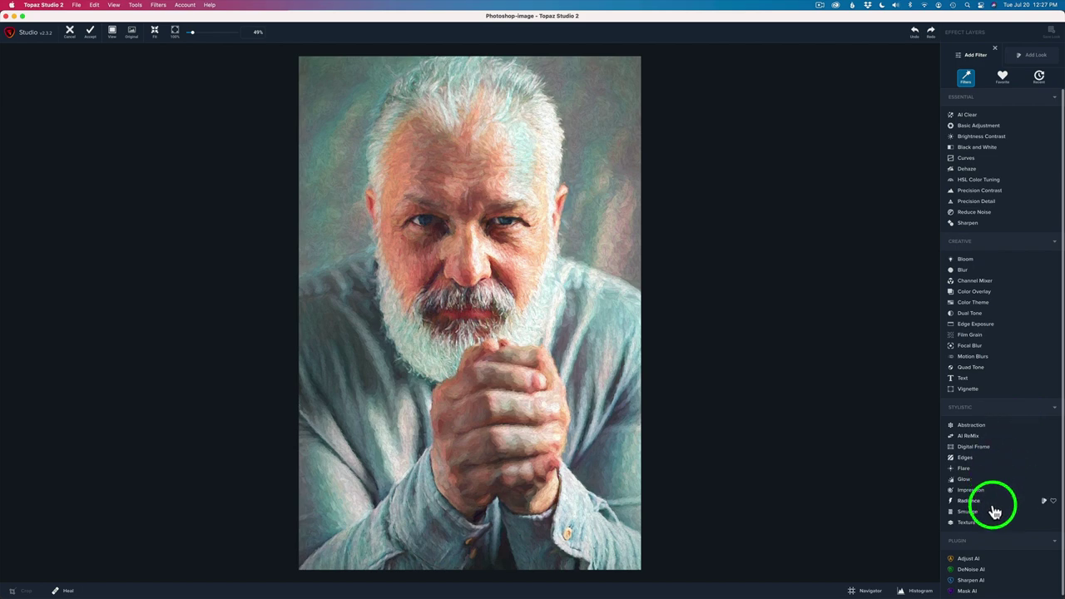
left_click(967, 524)
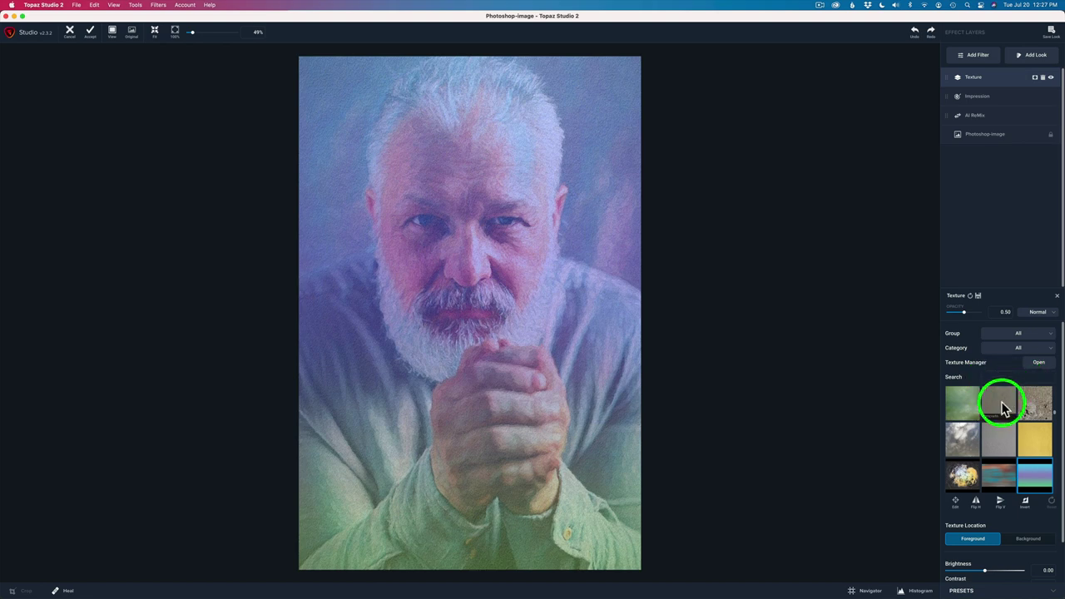
left_click(1002, 407)
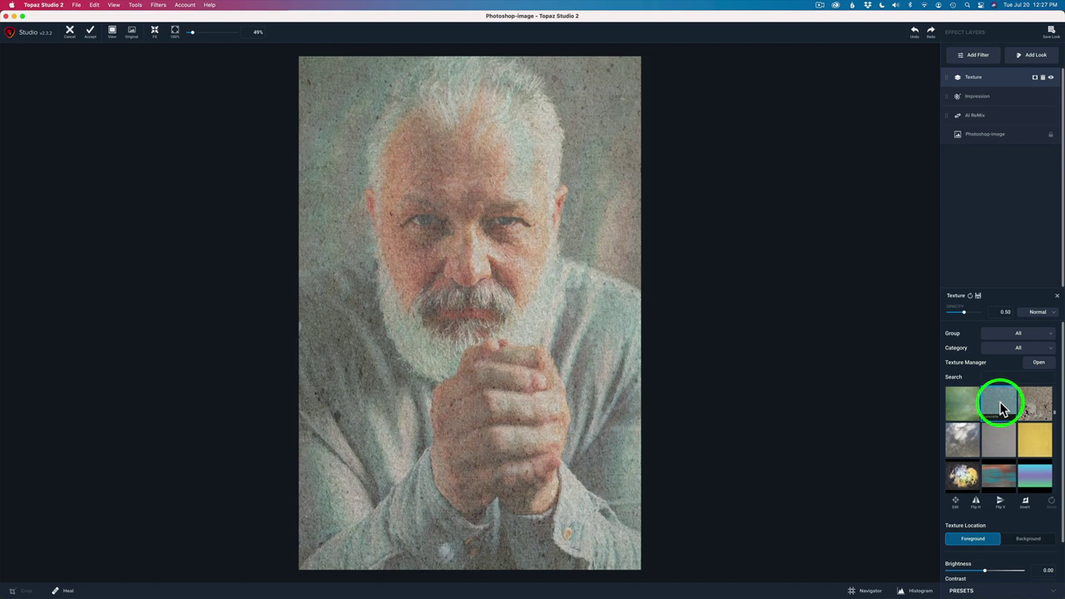
left_click(1053, 314)
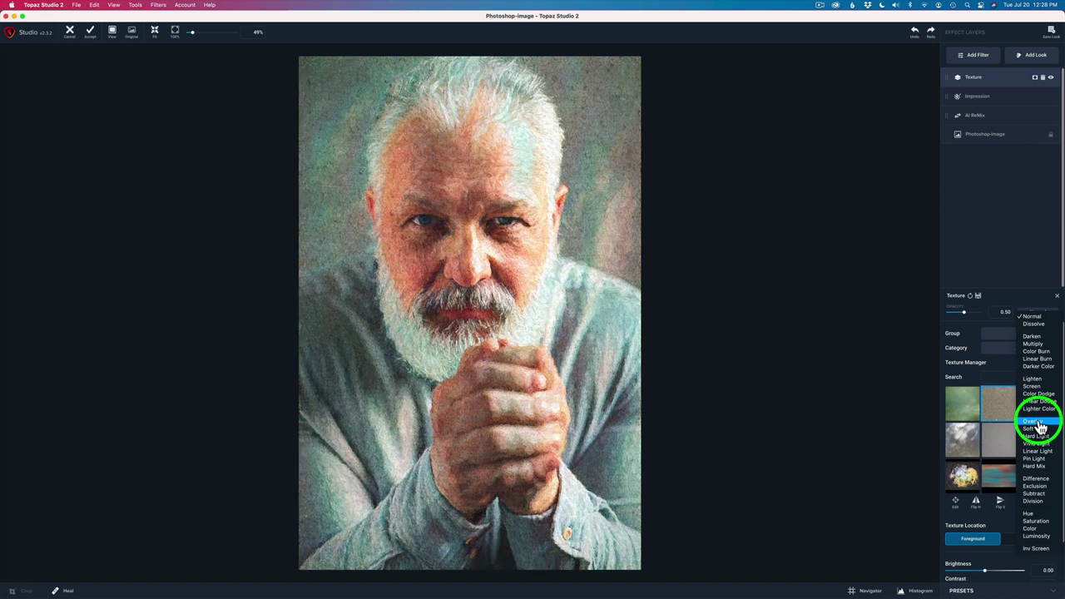
left_click(1034, 422)
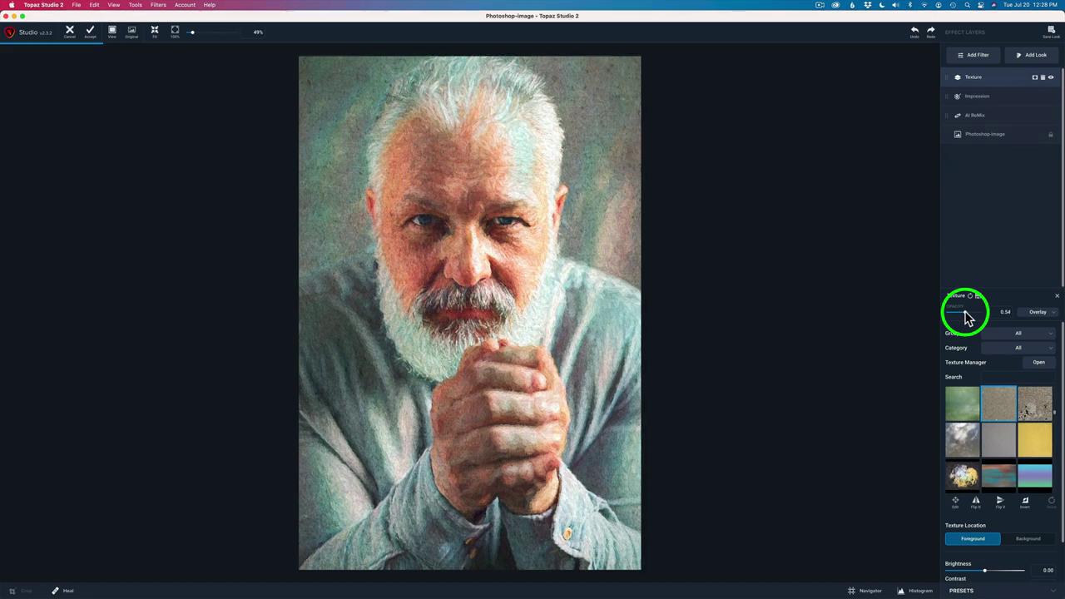
left_click_drag(965, 316, 970, 316)
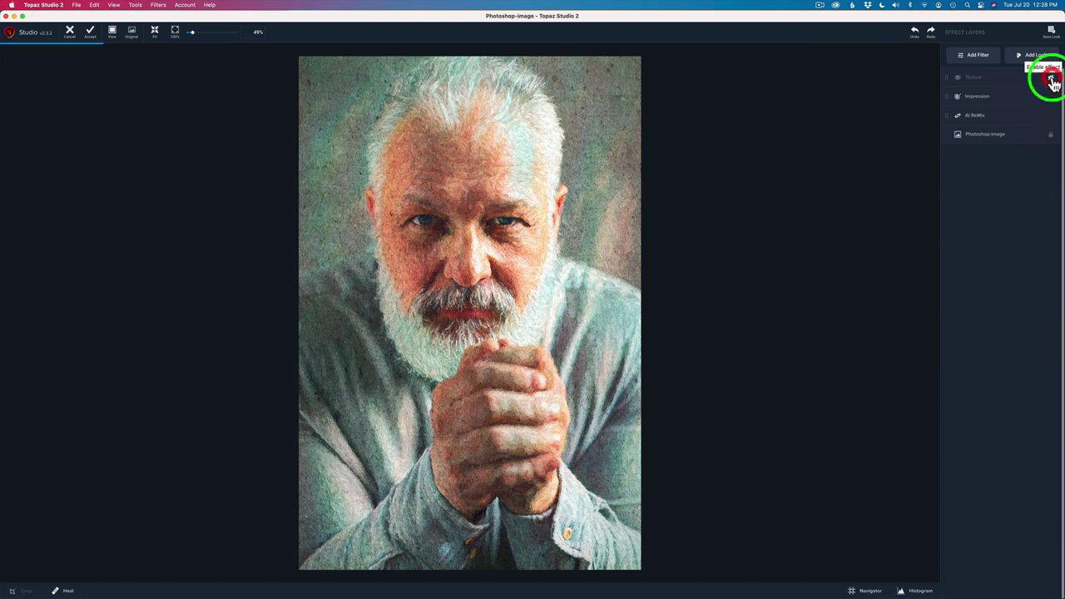
Re-enable the Texture layer, drag its Saturation to -1.00, and toggle it to compare
left_click(1051, 79)
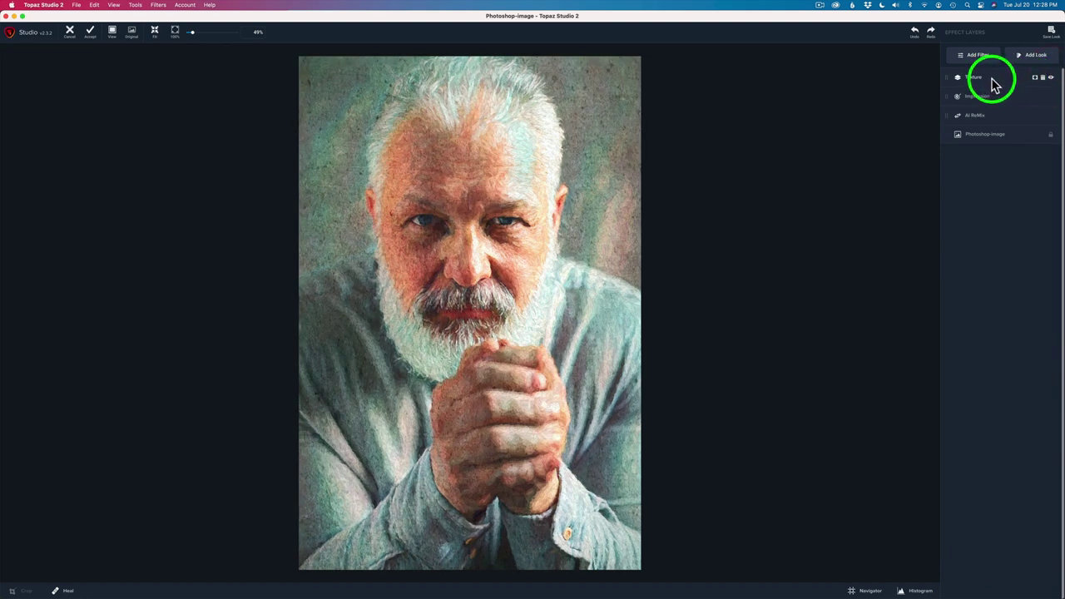
left_click(994, 79)
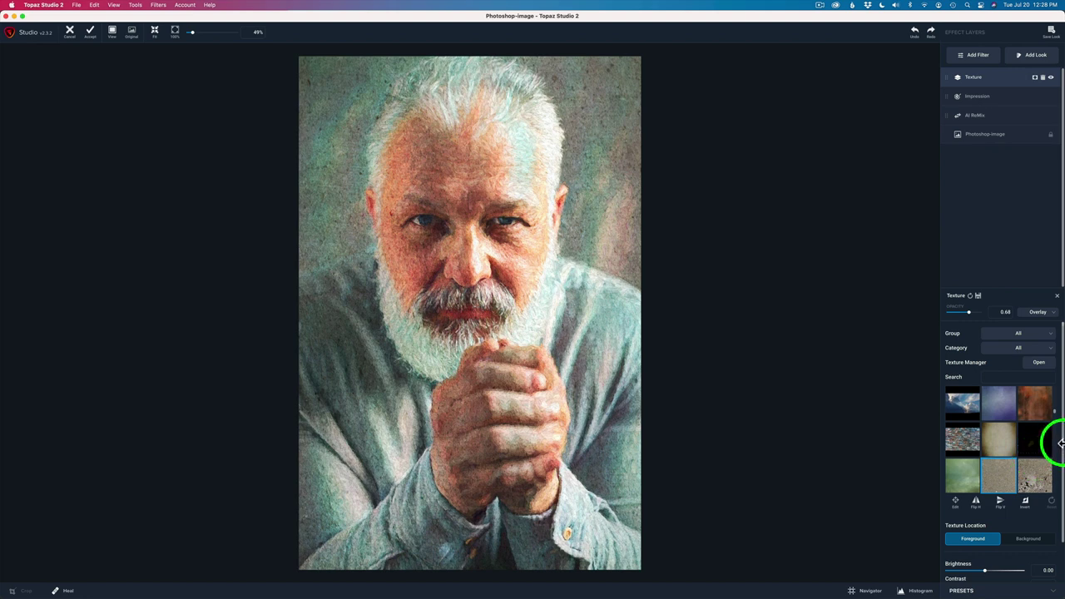
scroll(1058, 442, "down", 3)
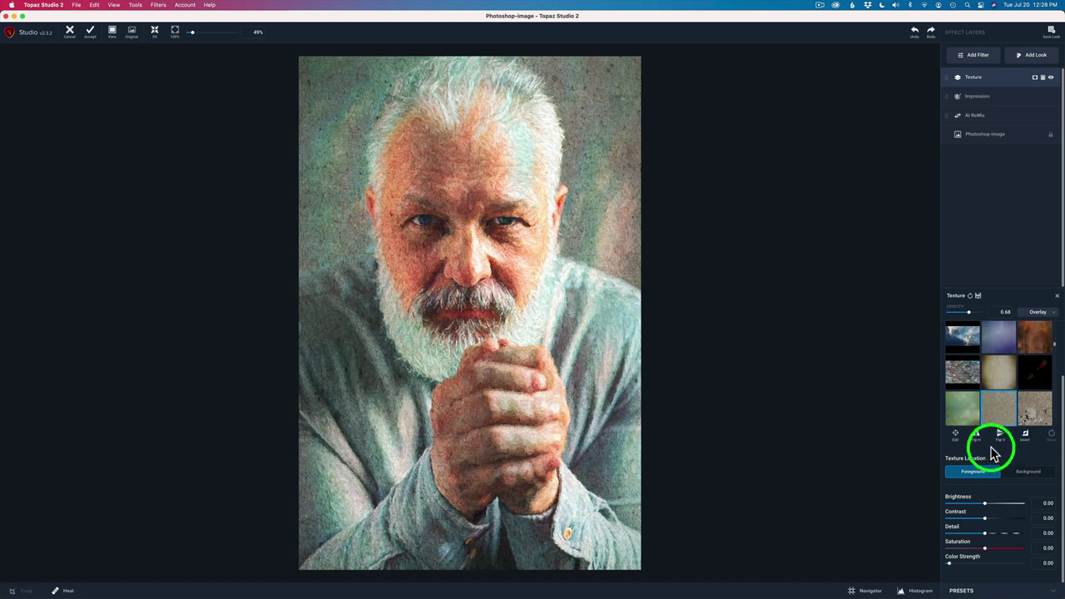
left_click(987, 548)
left_click_drag(986, 553, 1053, 551)
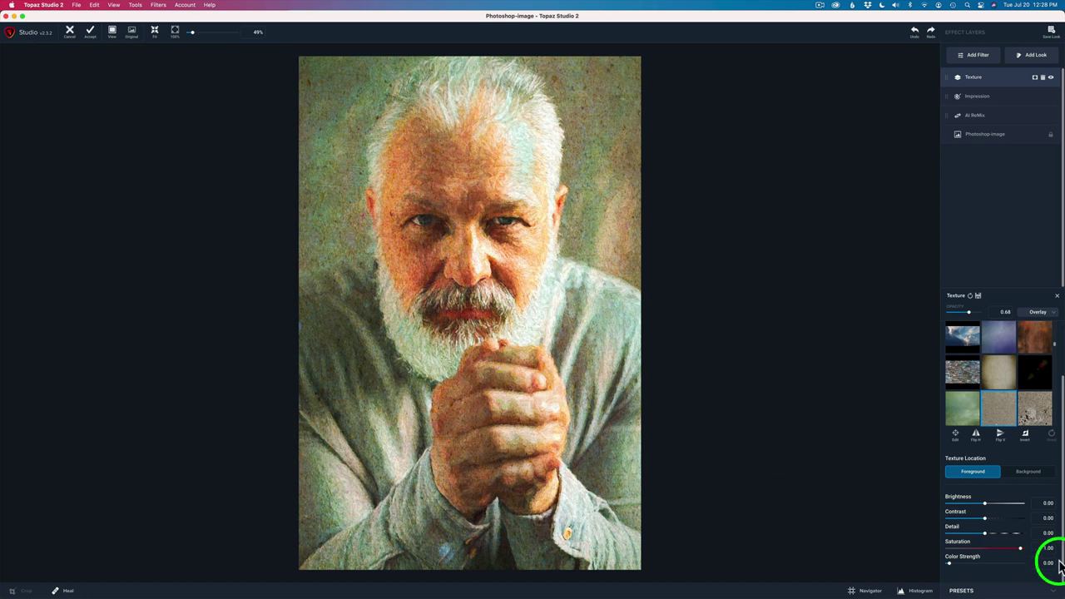
left_click_drag(1021, 550, 940, 550)
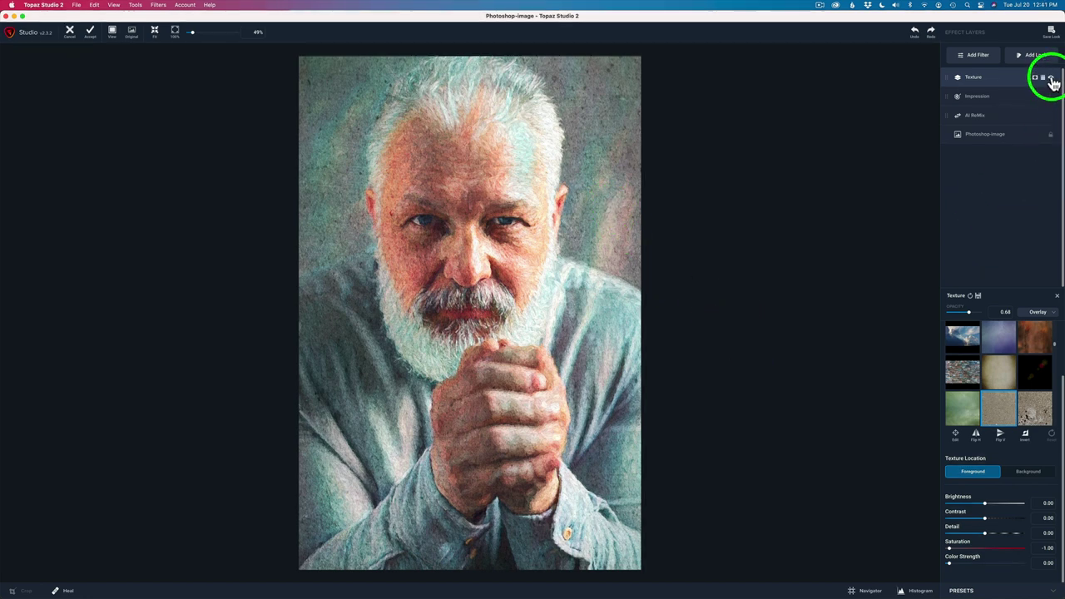
left_click(1051, 78)
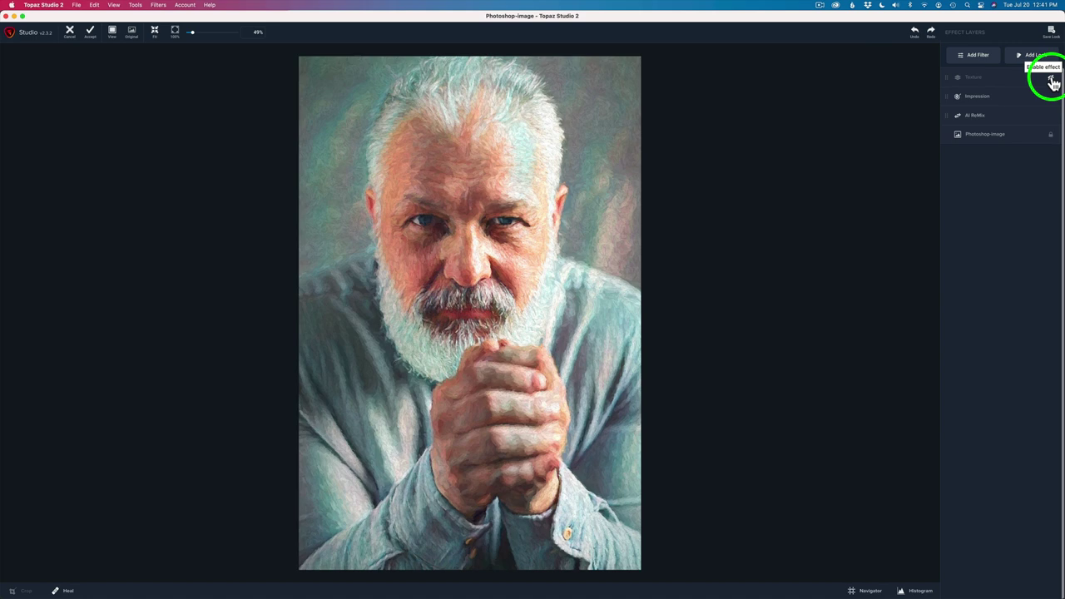
left_click(1051, 79)
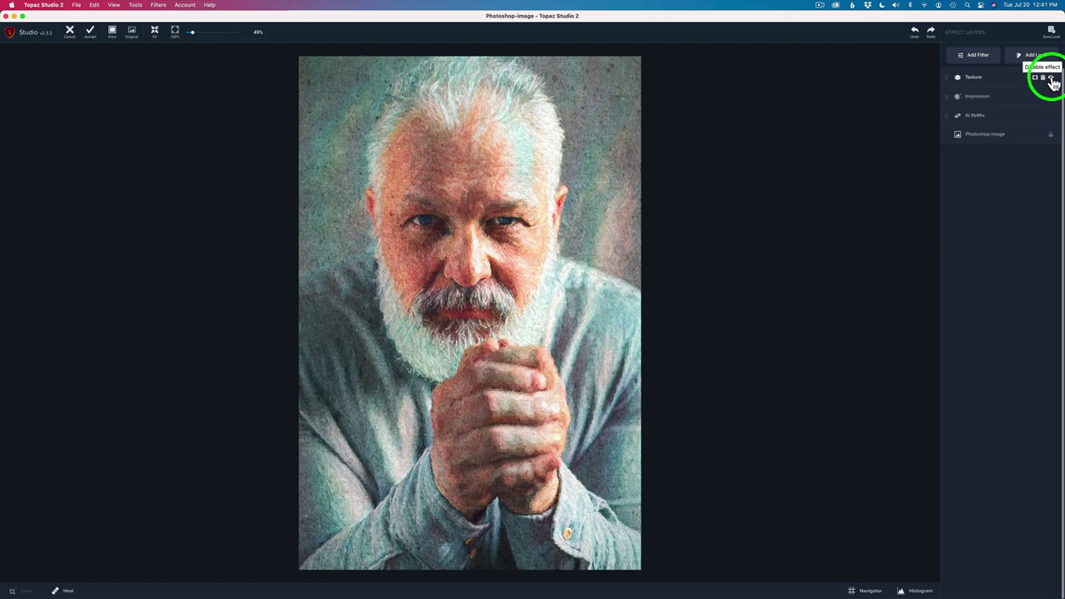
Add a second Texture layer using the faded border texture found by searching 'border ble'
left_click(977, 56)
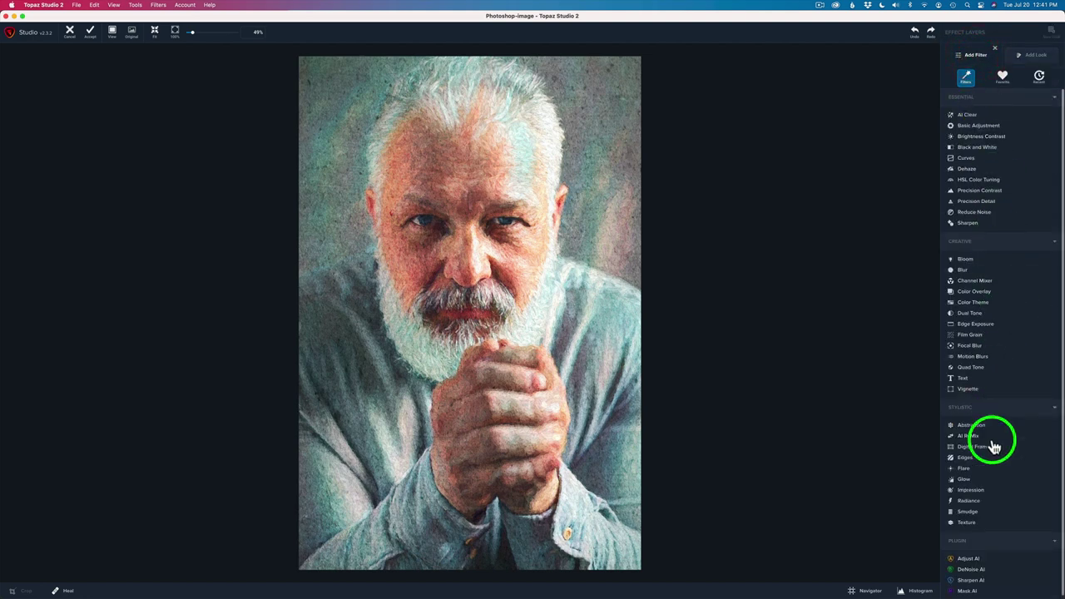
left_click(973, 523)
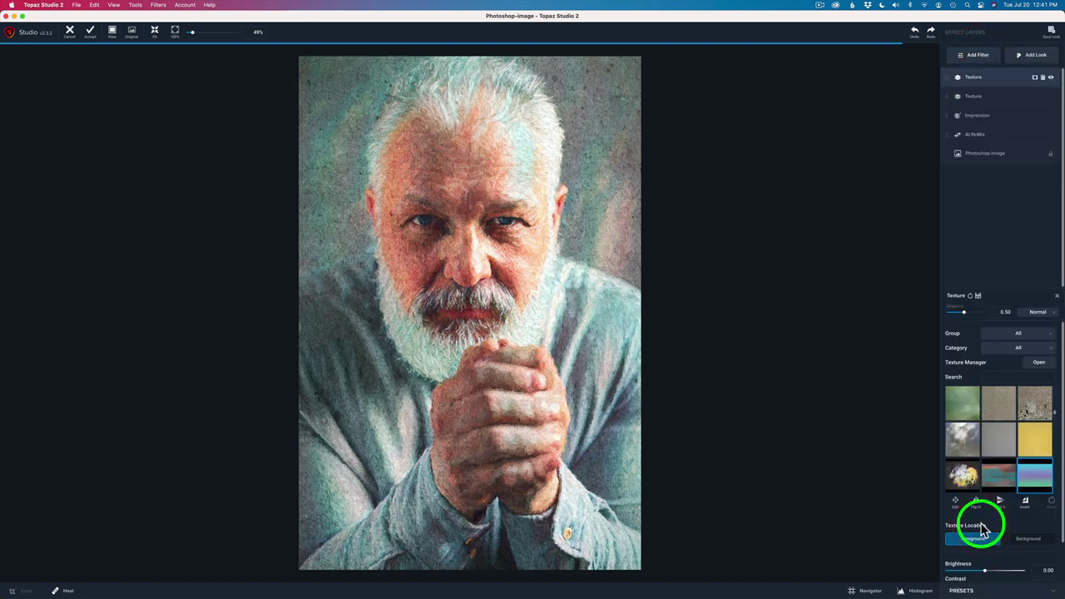
left_click(1004, 376)
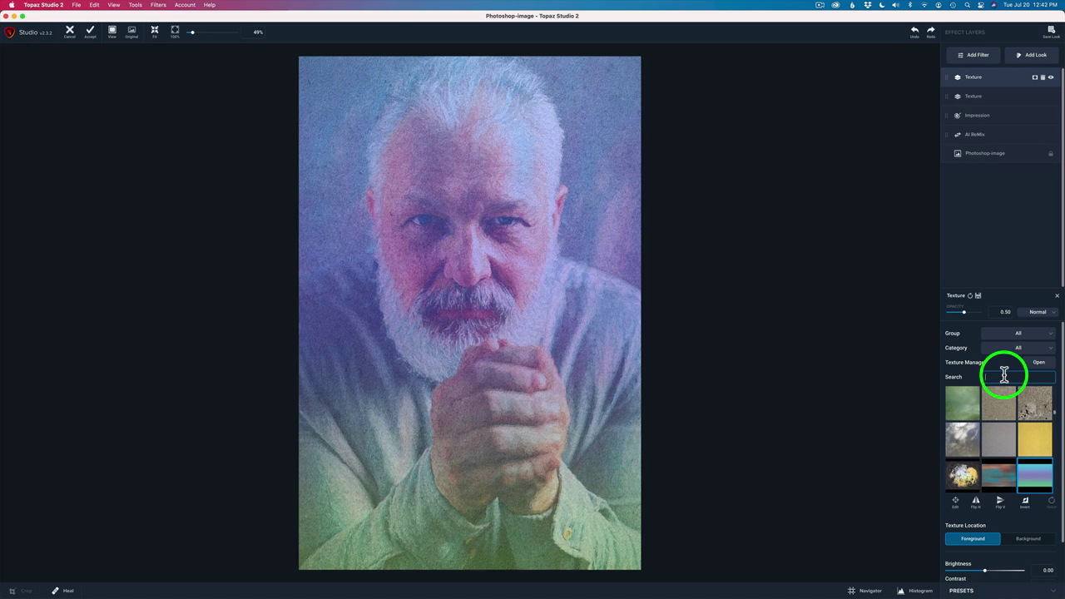
type("border bl")
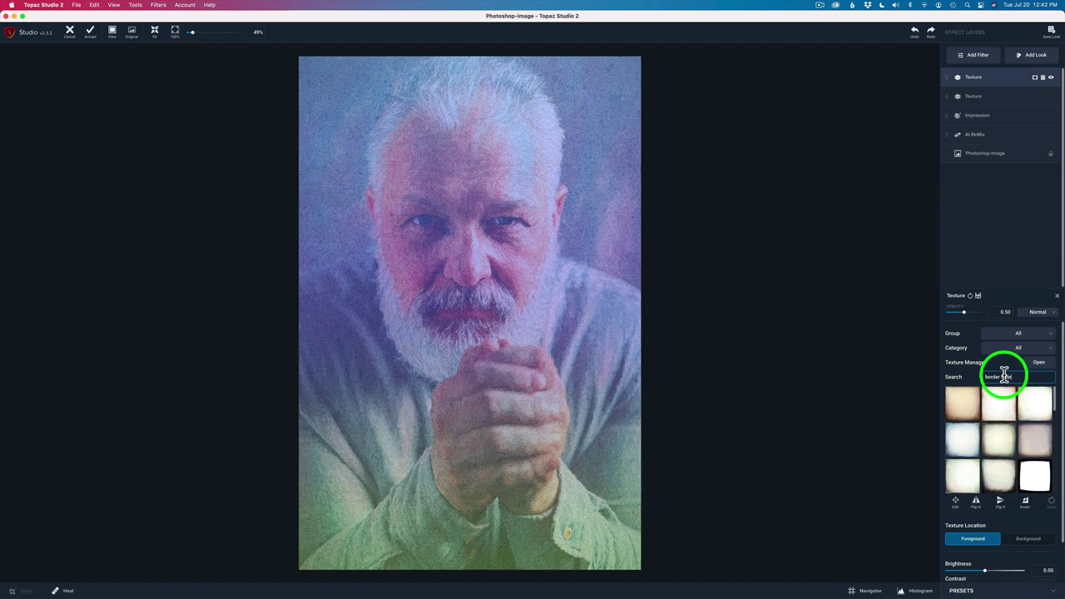
type("e")
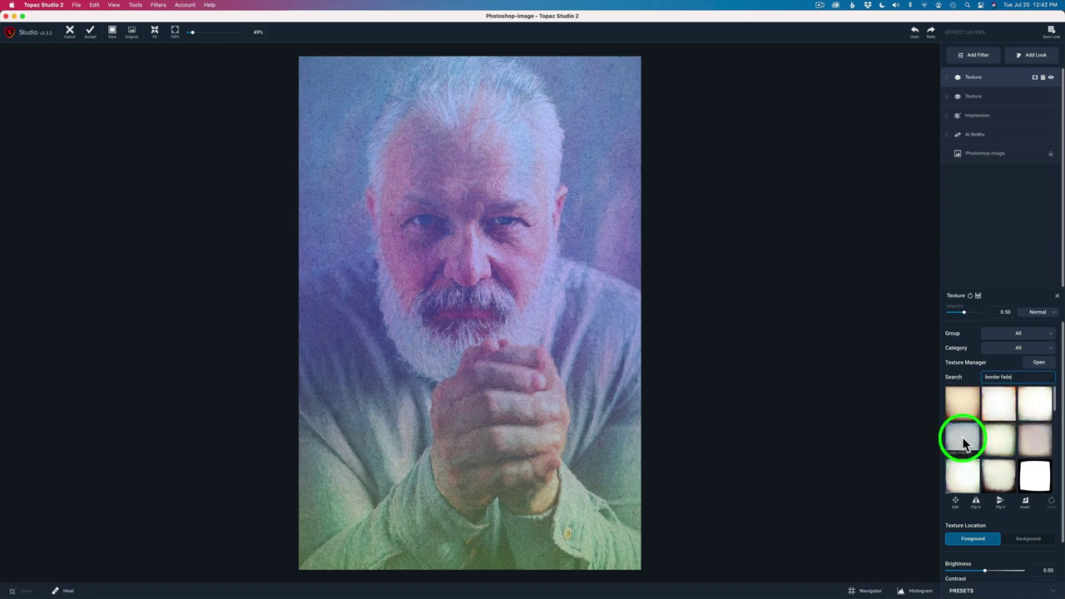
left_click(963, 443)
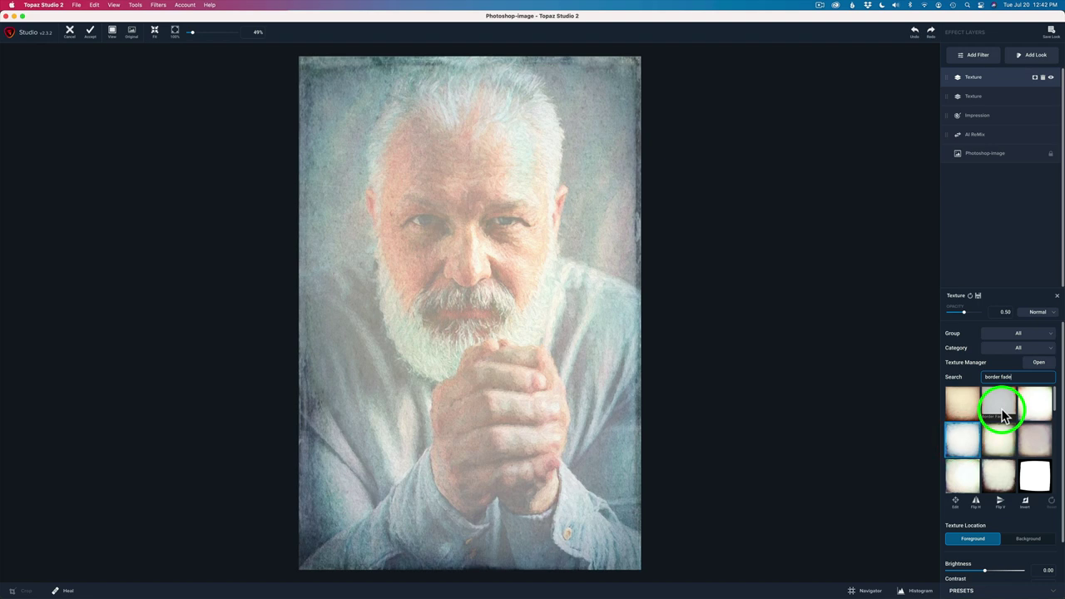
Blend the border texture in Multiply at 0.43 opacity and raise Detail to 0.91
left_click(1052, 314)
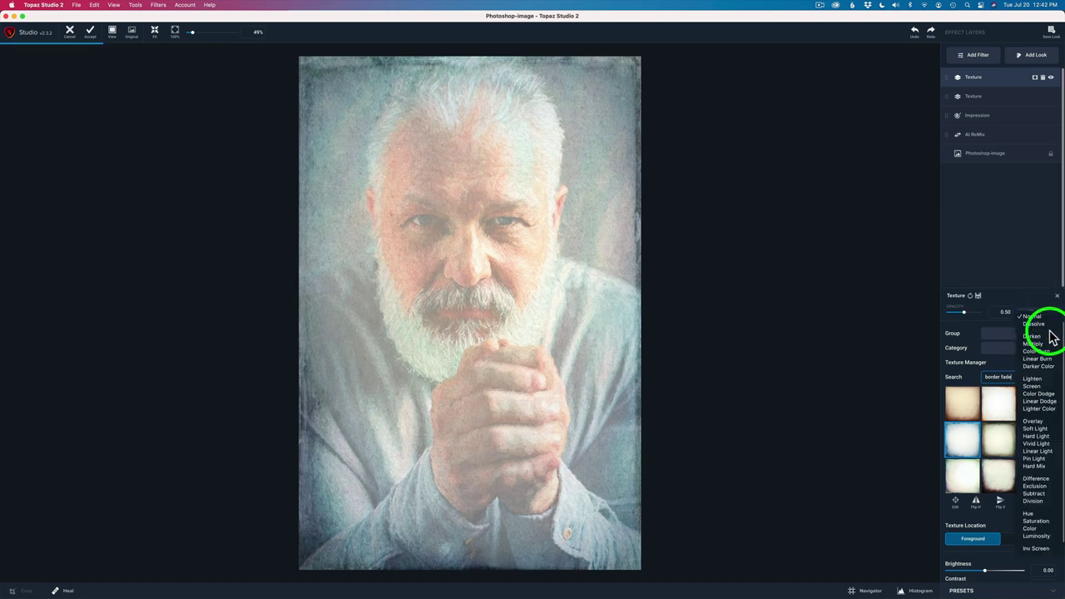
left_click(1040, 345)
left_click_drag(965, 312, 965, 318)
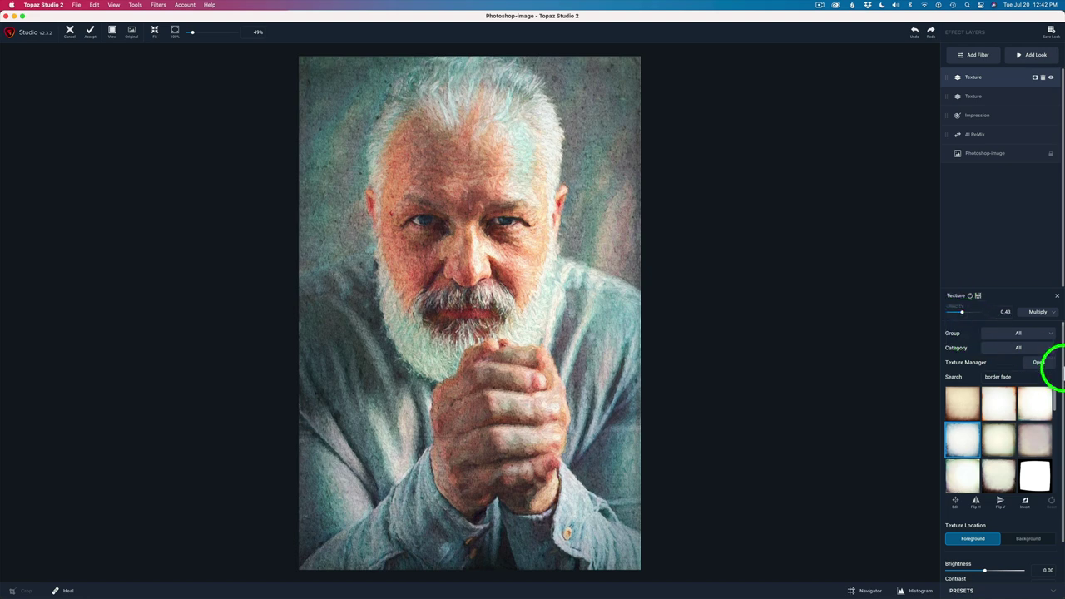
scroll(1053, 416, "down", 3)
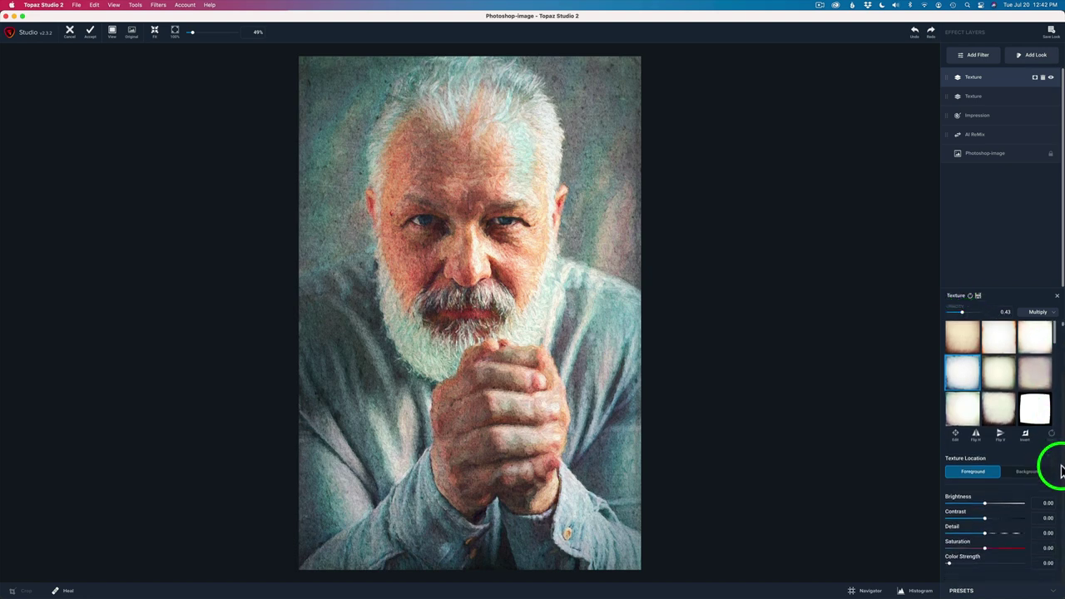
left_click_drag(999, 538, 988, 538)
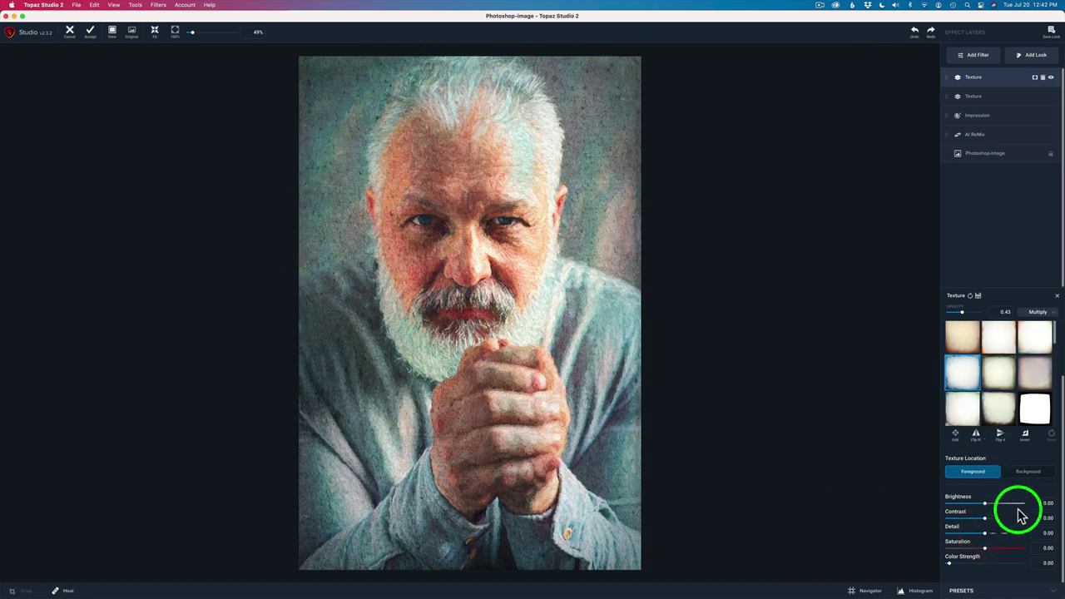
left_click_drag(989, 542, 1020, 539)
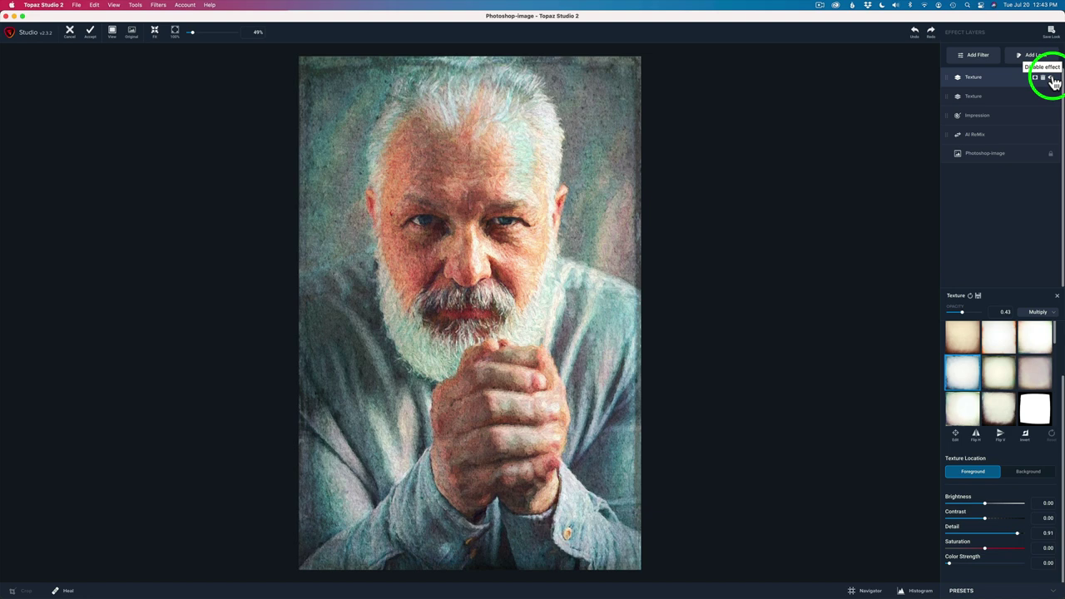
left_click(1051, 78)
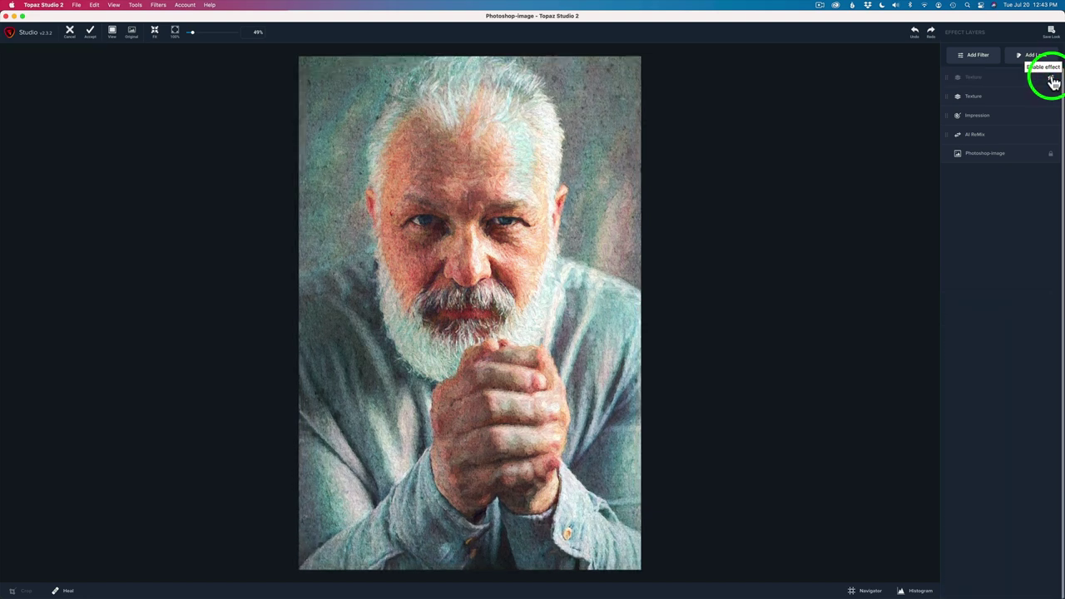
left_click(1051, 80)
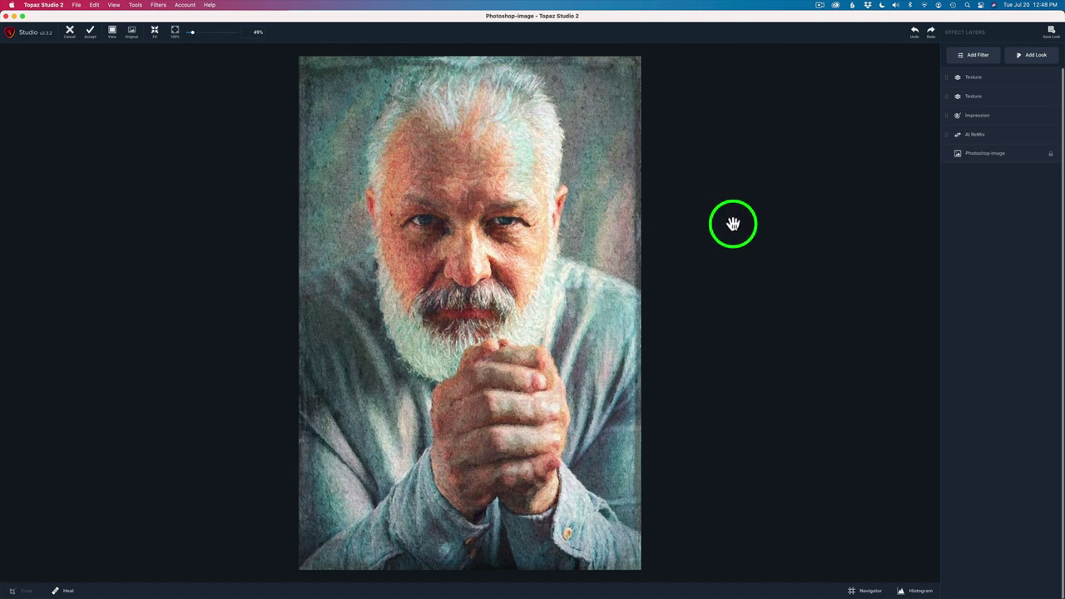
key("backslash")
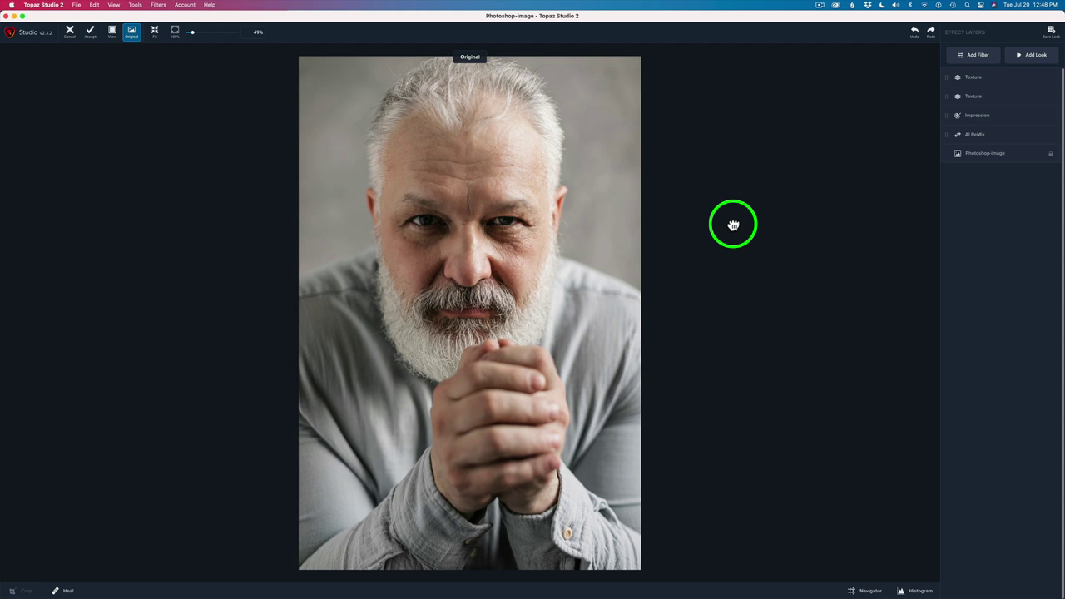
key("backslash")
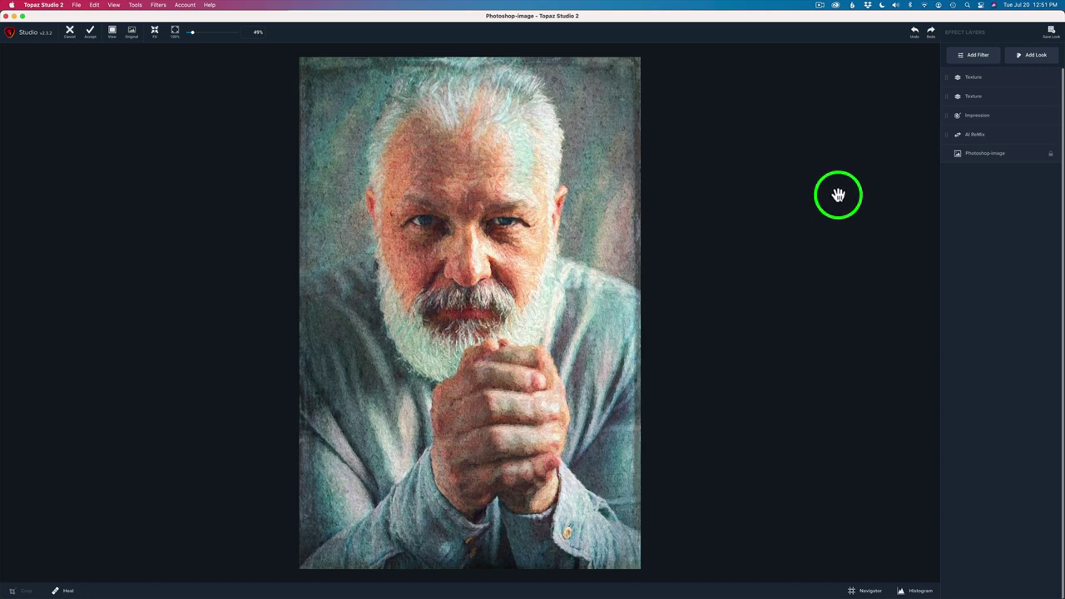
left_click(1051, 33)
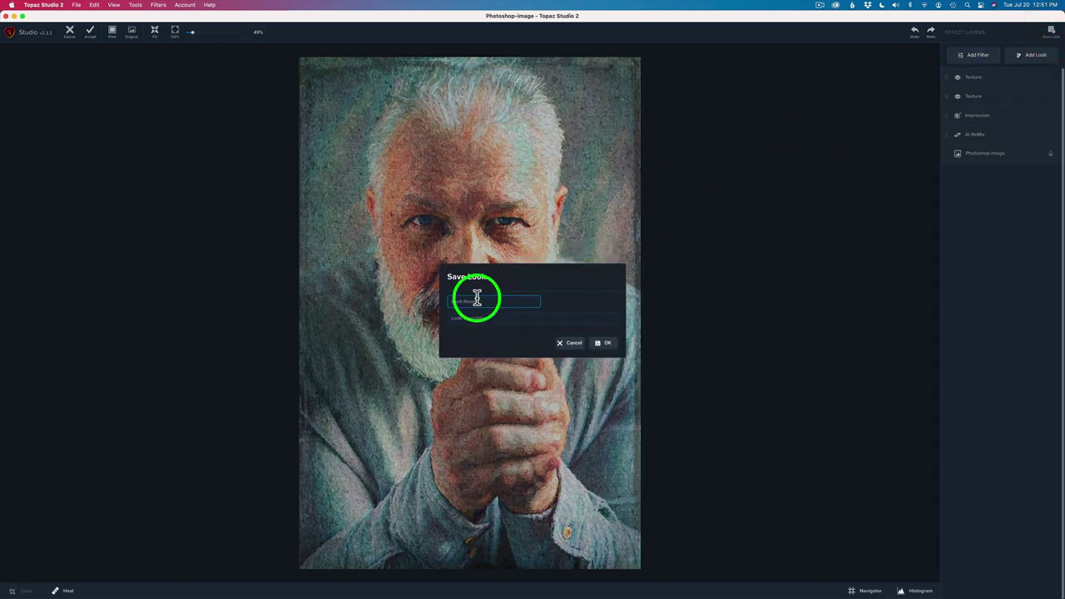
left_click(573, 346)
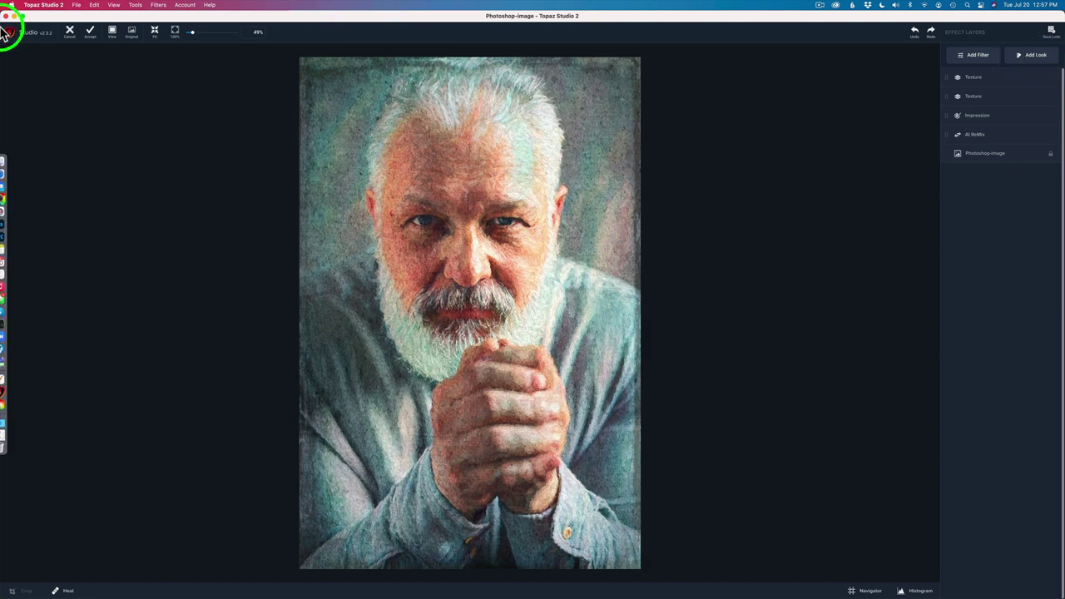
Accept the Topaz edits and toggle the returned Topaz Studio 2 layer to compare with the original
left_click(91, 37)
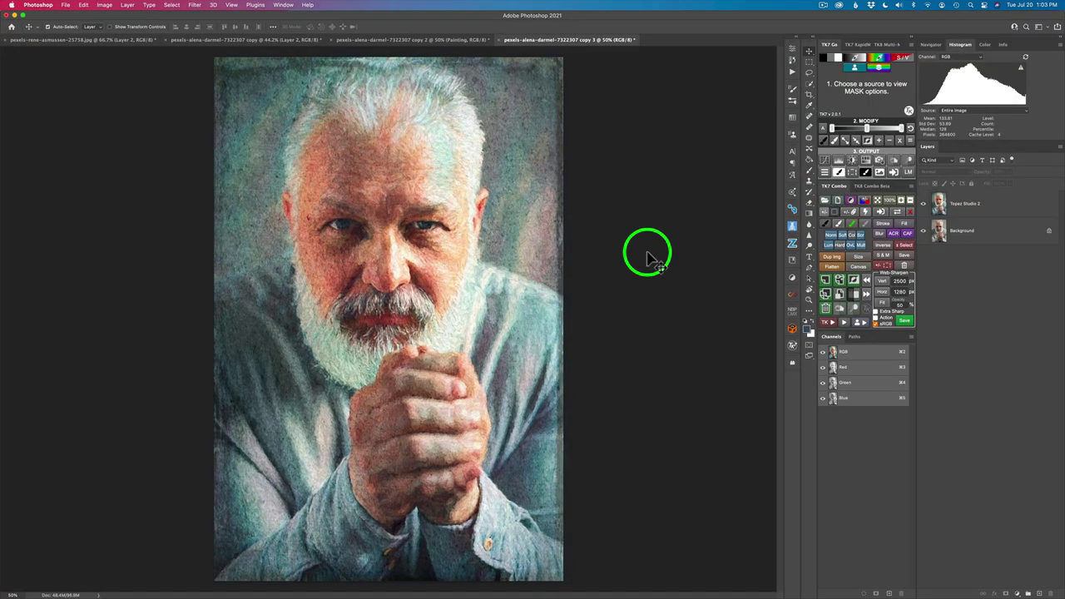
left_click(923, 205)
left_click(923, 205)
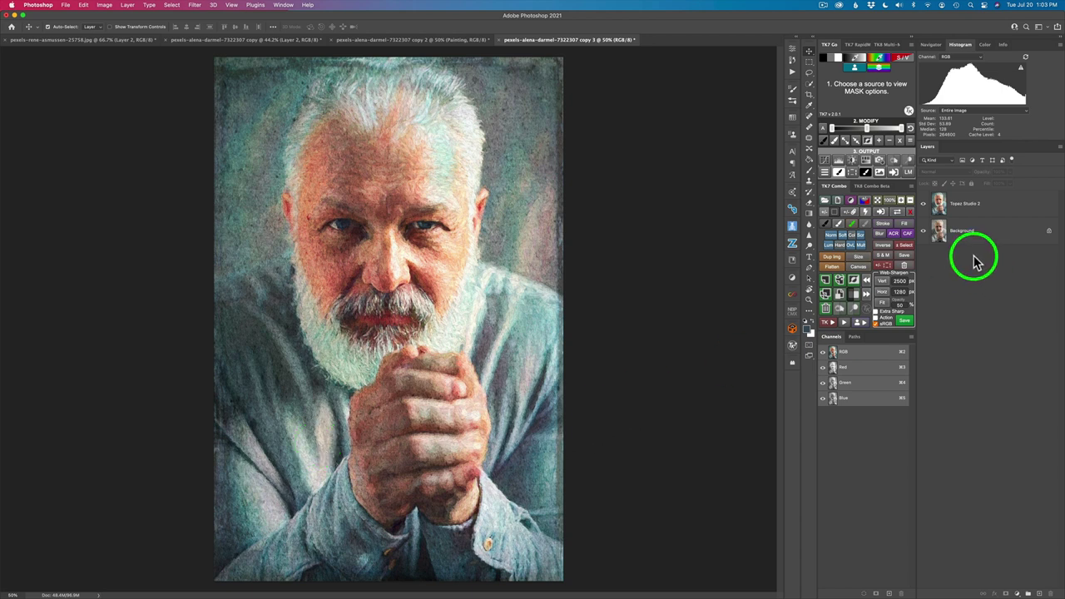
Create Layer 1 above the Topaz Studio 2 layer in Color blend mode and switch to the Brush tool
left_click(971, 210)
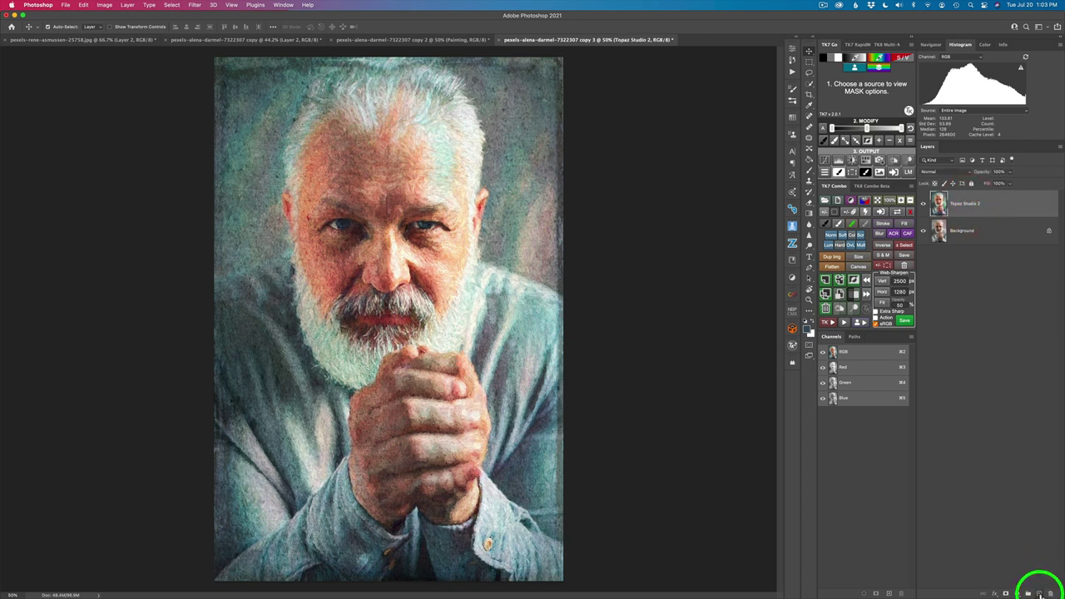
left_click(1039, 594)
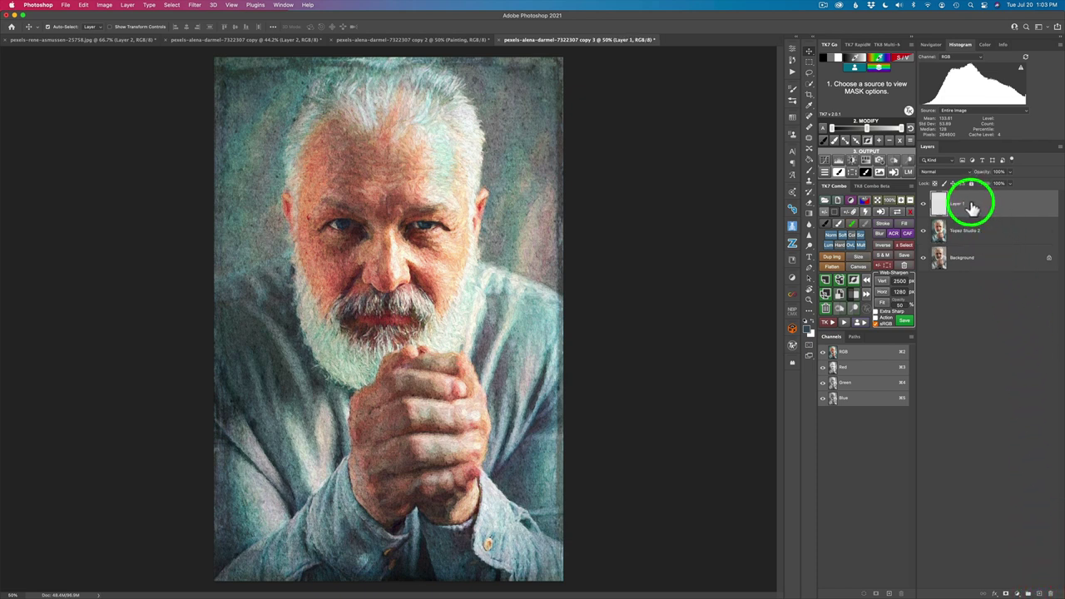
left_click(969, 172)
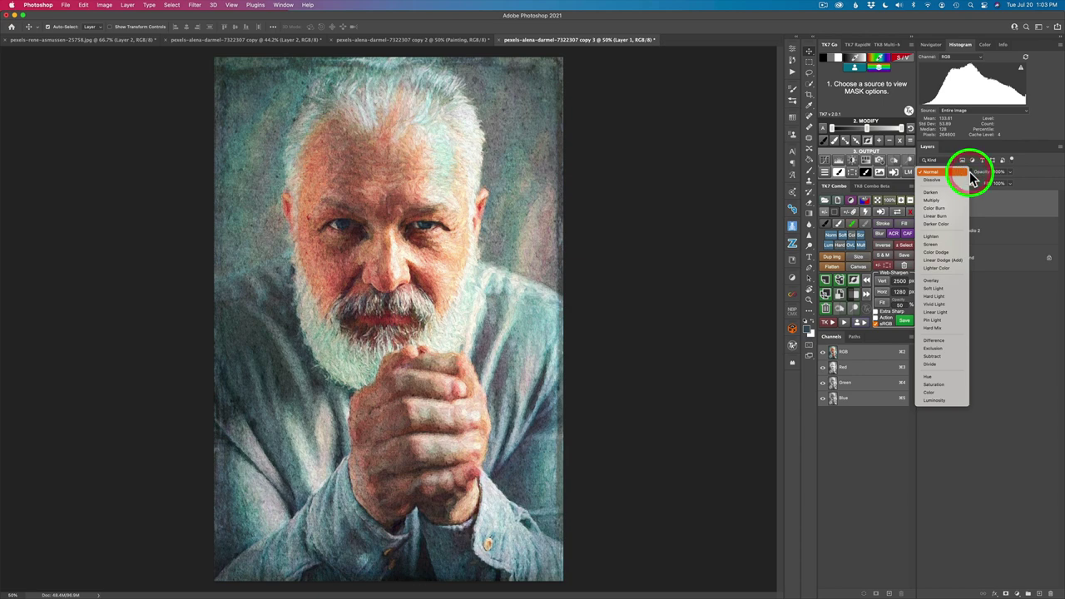
left_click_drag(971, 178, 937, 398)
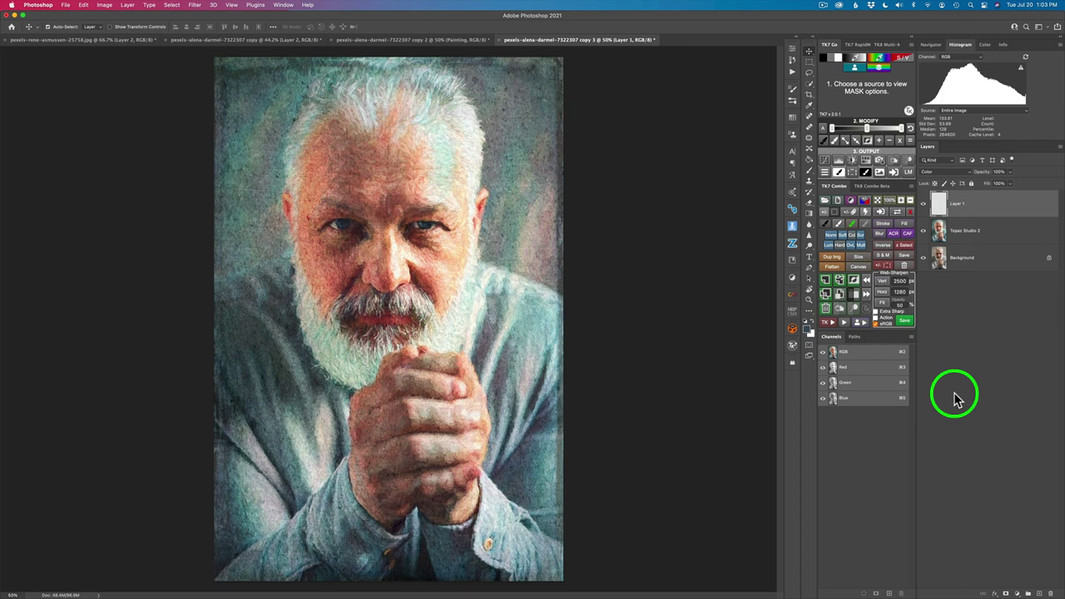
key("b")
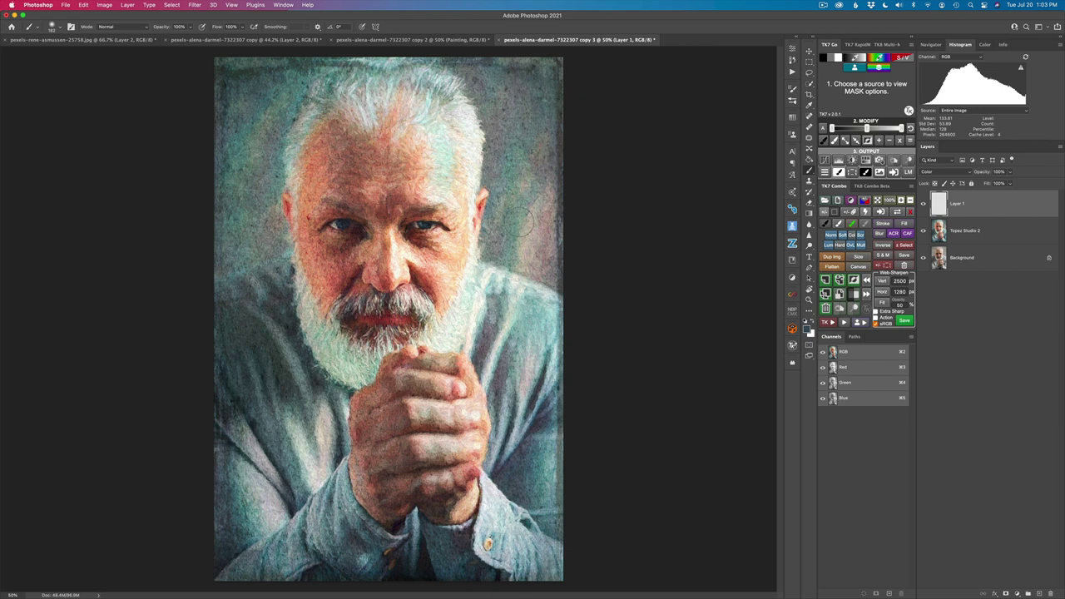
Sample background and forehead colours and paint them onto Layer 1 around the man
left_click(519, 221, "alt")
left_click(420, 154, "alt")
Sample the hair colour and paint it over both cheeks and the beard
left_click(463, 108, "alt")
mouse_move(438, 107)
left_mouse_down()
mouse_move(423, 114)
mouse_move(430, 95)
mouse_move(439, 113)
mouse_move(433, 119)
mouse_move(421, 75)
mouse_move(433, 91)
mouse_move(397, 74)
mouse_move(385, 96)
mouse_move(414, 111)
mouse_move(401, 117)
mouse_move(399, 102)
mouse_move(385, 108)
mouse_move(402, 107)
mouse_move(392, 114)
mouse_move(416, 83)
mouse_move(371, 75)
mouse_move(328, 88)
mouse_move(327, 102)
mouse_move(332, 83)
mouse_move(316, 97)
mouse_move(444, 100)
mouse_move(465, 114)
mouse_move(311, 109)
mouse_move(290, 155)
mouse_move(292, 183)
left_mouse_up()
left_click(312, 272)
mouse_move(312, 272)
left_mouse_down()
mouse_move(308, 281)
mouse_move(297, 269)
mouse_move(297, 297)
mouse_move(290, 245)
mouse_move(292, 274)
left_mouse_up()
mouse_move(292, 273)
left_mouse_down()
mouse_move(309, 333)
mouse_move(335, 325)
mouse_move(321, 349)
mouse_move(335, 369)
mouse_move(341, 356)
mouse_move(352, 373)
mouse_move(368, 361)
mouse_move(363, 375)
mouse_move(332, 376)
mouse_move(373, 340)
mouse_move(359, 375)
mouse_move(359, 352)
left_mouse_up()
mouse_move(433, 337)
left_mouse_down()
mouse_move(450, 336)
mouse_move(460, 307)
mouse_move(469, 241)
mouse_move(454, 317)
mouse_move(458, 305)
left_mouse_up()
left_click_drag(471, 223, 473, 238)
mouse_move(450, 331)
left_mouse_down()
mouse_move(442, 340)
mouse_move(461, 337)
mouse_move(344, 373)
mouse_move(363, 352)
mouse_move(295, 295)
mouse_move(297, 281)
mouse_move(311, 355)
mouse_move(302, 430)
mouse_move(326, 435)
mouse_move(305, 400)
mouse_move(309, 407)
left_mouse_up()
Sample shirt tones and recolour the shirt around the hands and both arms
left_click(310, 408, "alt")
mouse_move(325, 453)
left_mouse_down()
mouse_move(323, 468)
mouse_move(295, 421)
mouse_move(302, 444)
mouse_move(339, 404)
left_mouse_up()
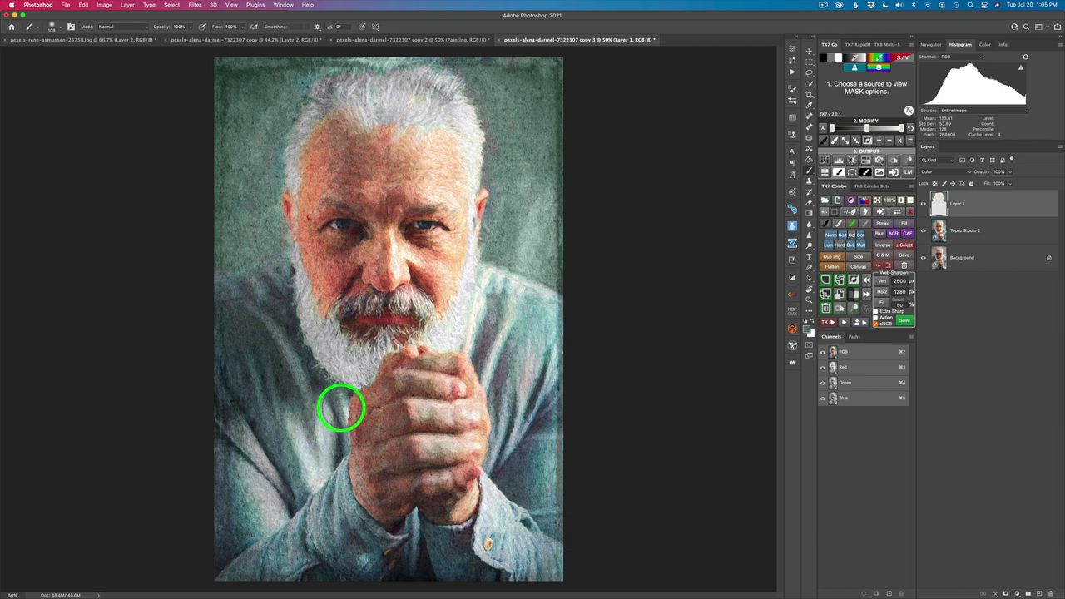
left_click(299, 440, "alt")
mouse_move(299, 441)
left_mouse_down()
mouse_move(247, 436)
mouse_move(273, 471)
mouse_move(254, 476)
mouse_move(271, 491)
mouse_move(260, 467)
left_mouse_up()
left_click(250, 459, "alt")
mouse_move(571, 466)
left_mouse_down()
mouse_move(551, 452)
mouse_move(554, 477)
mouse_move(546, 452)
left_mouse_up()
Sample a colour near the right forearm and dab it along the image's right edge
left_click(555, 449, "alt")
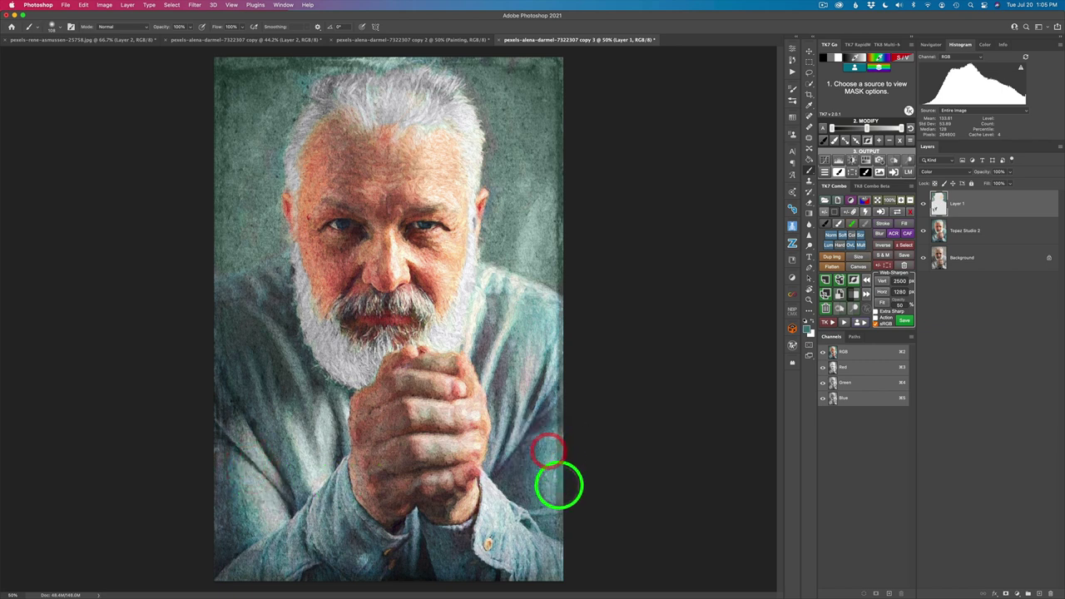
left_click(562, 361)
left_click(546, 318)
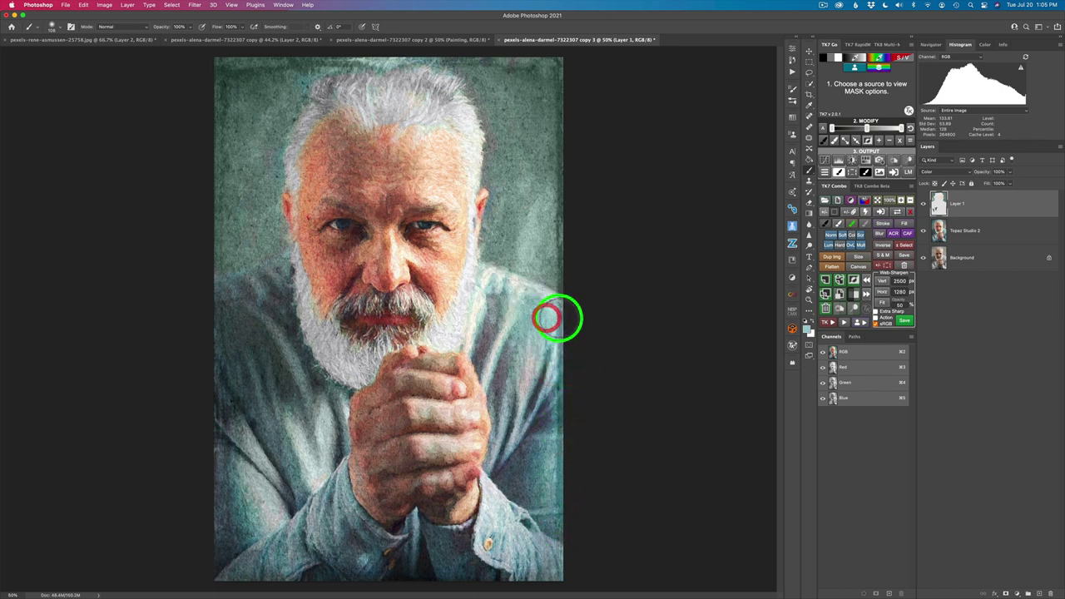
left_click(561, 331)
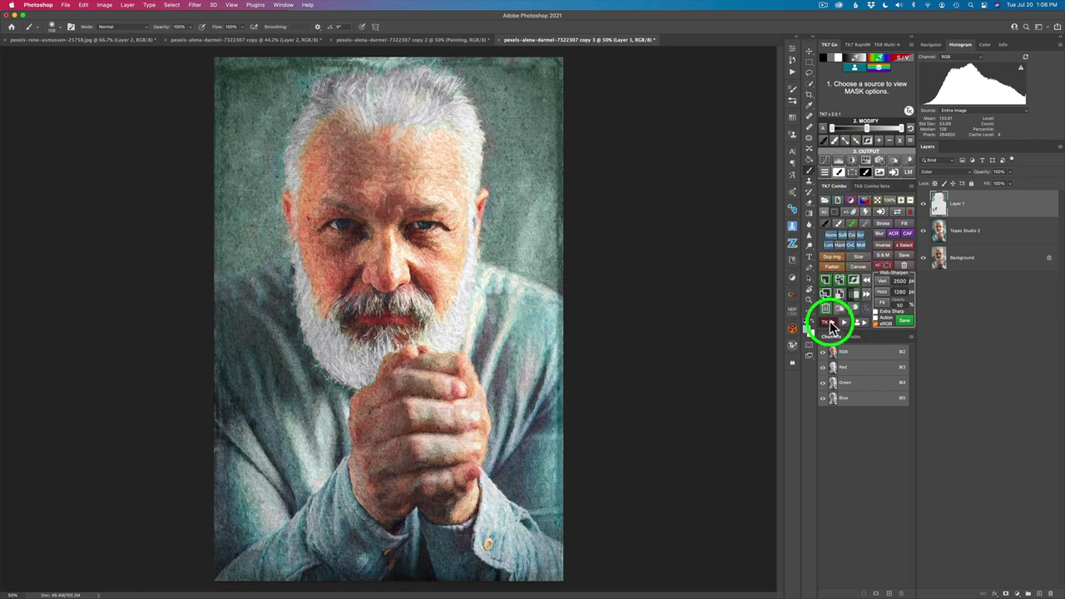
Sample a lighter tone and brush it along the right shoulder below the beard
left_click(827, 321)
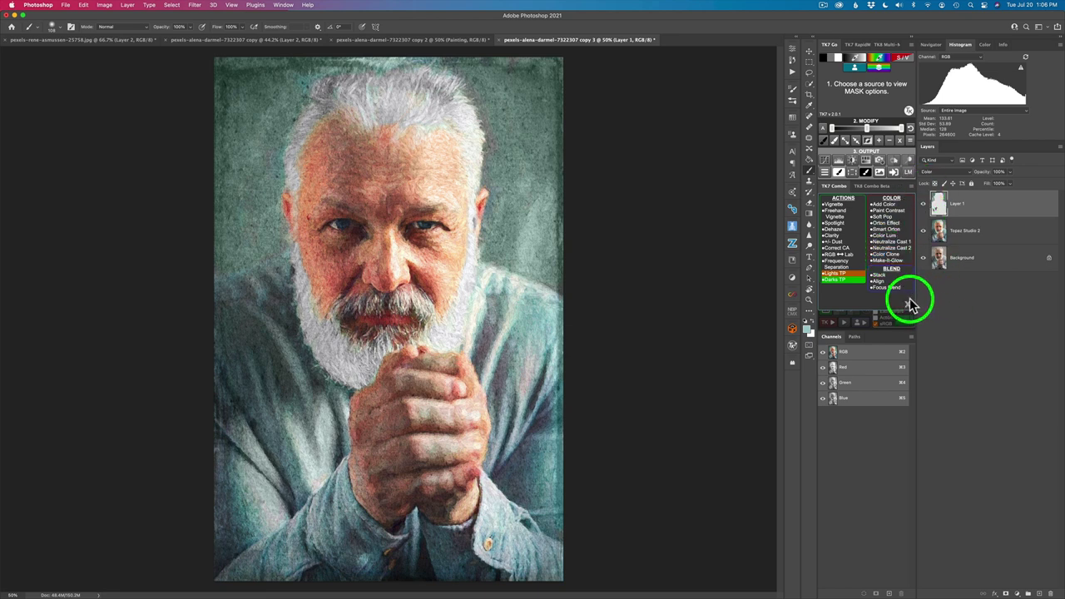
left_click(910, 308)
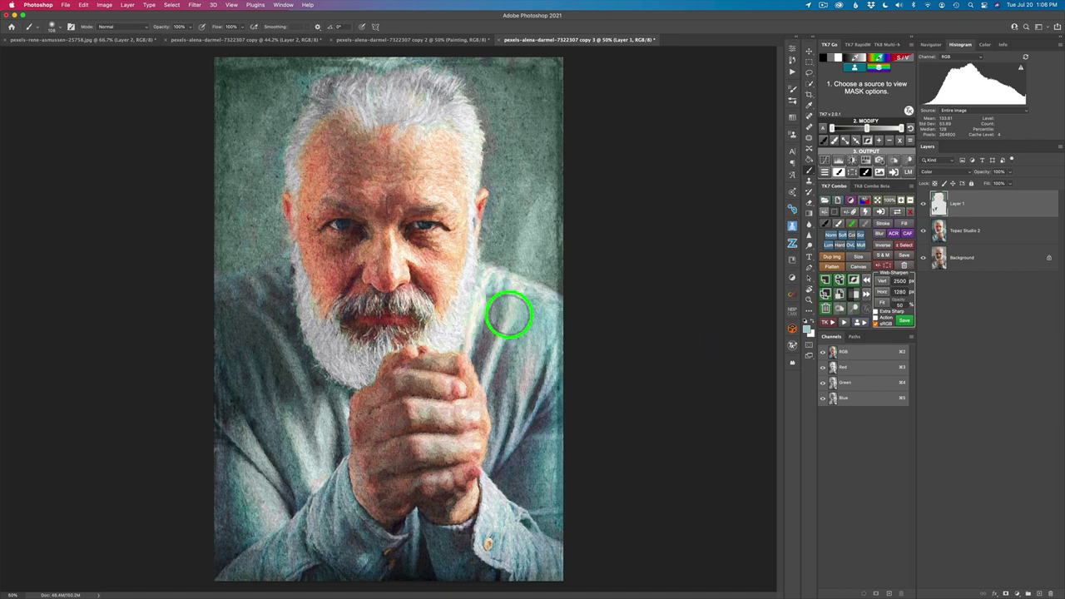
left_click(529, 314, "alt")
left_click(487, 309)
left_click(476, 323)
mouse_move(476, 323)
left_mouse_down()
mouse_move(486, 276)
mouse_move(514, 284)
mouse_move(489, 376)
mouse_move(511, 300)
mouse_move(549, 298)
mouse_move(482, 269)
mouse_move(543, 359)
mouse_move(528, 360)
mouse_move(525, 378)
mouse_move(534, 331)
mouse_move(556, 351)
mouse_move(522, 370)
mouse_move(520, 357)
mouse_move(505, 377)
mouse_move(522, 347)
mouse_move(496, 373)
mouse_move(515, 326)
mouse_move(497, 393)
mouse_move(507, 341)
mouse_move(478, 353)
mouse_move(493, 299)
mouse_move(476, 346)
mouse_move(500, 296)
mouse_move(500, 346)
left_mouse_up()
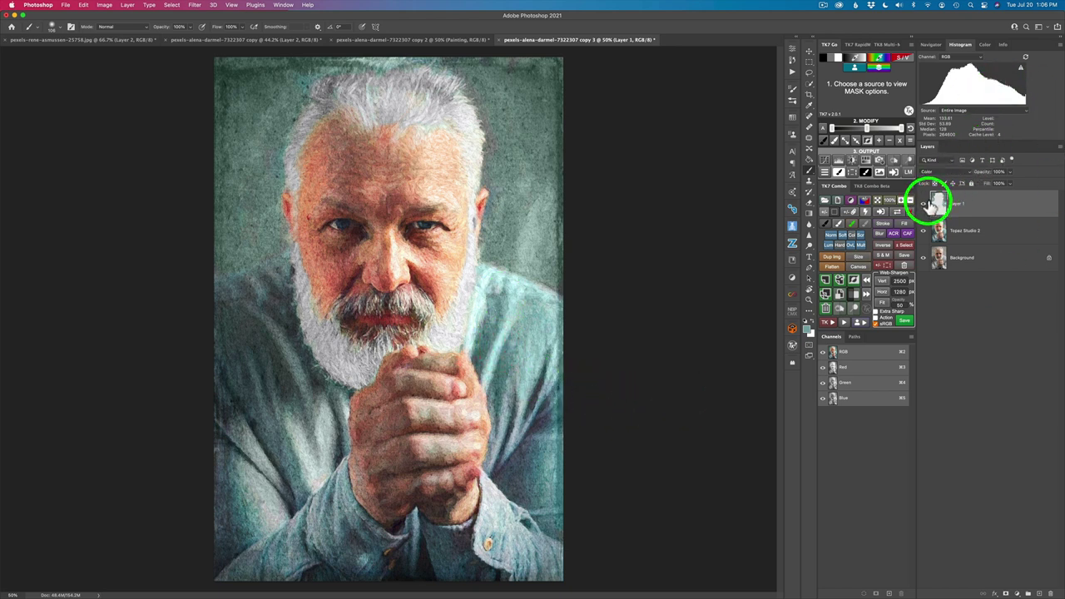
left_click_drag(931, 206, 926, 208)
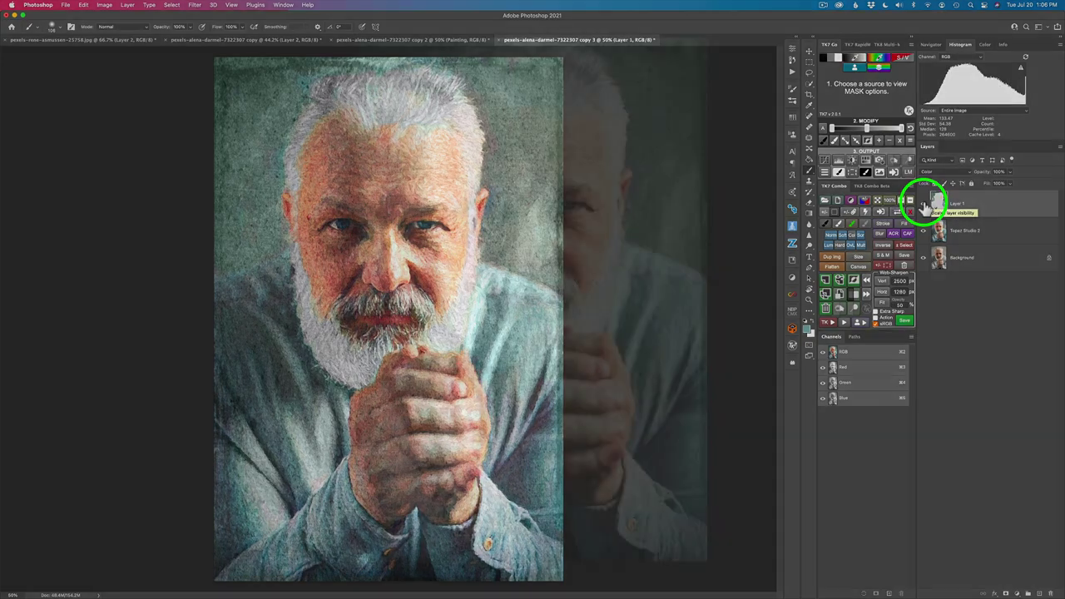